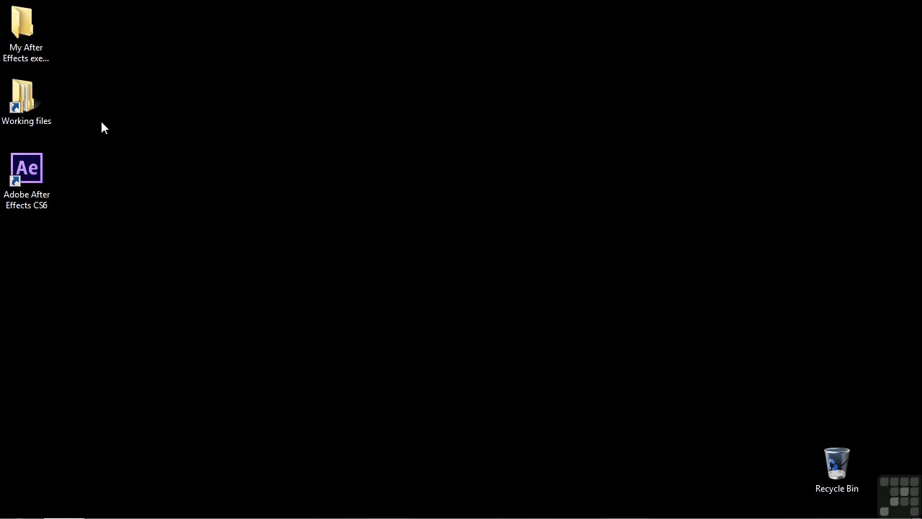
Open the After Effects project 2102-transparency-refraction.aep from the Working files folder
double_click(20, 101)
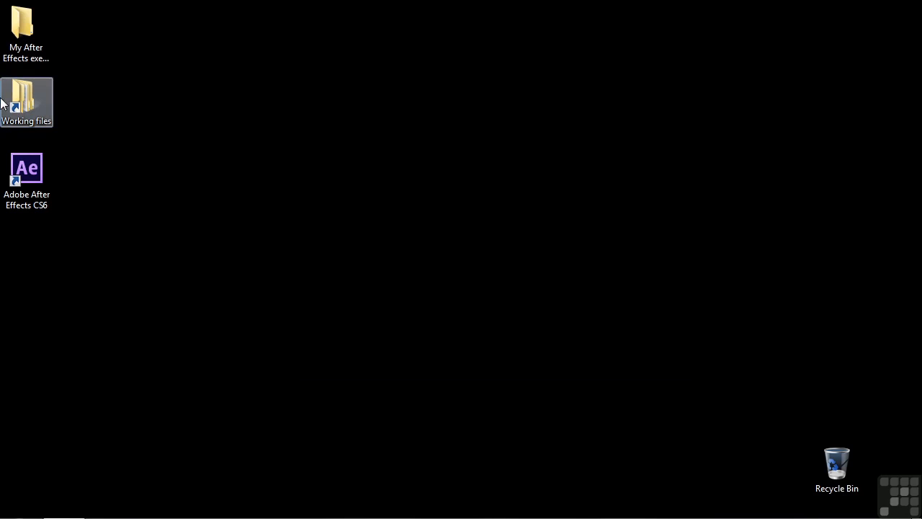
double_click(439, 112)
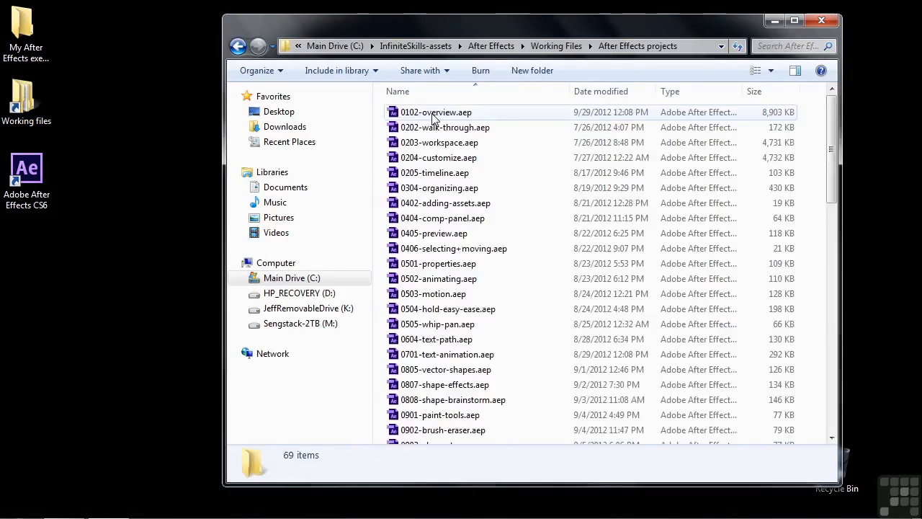
scroll(445, 281, down, 15)
double_click(494, 436)
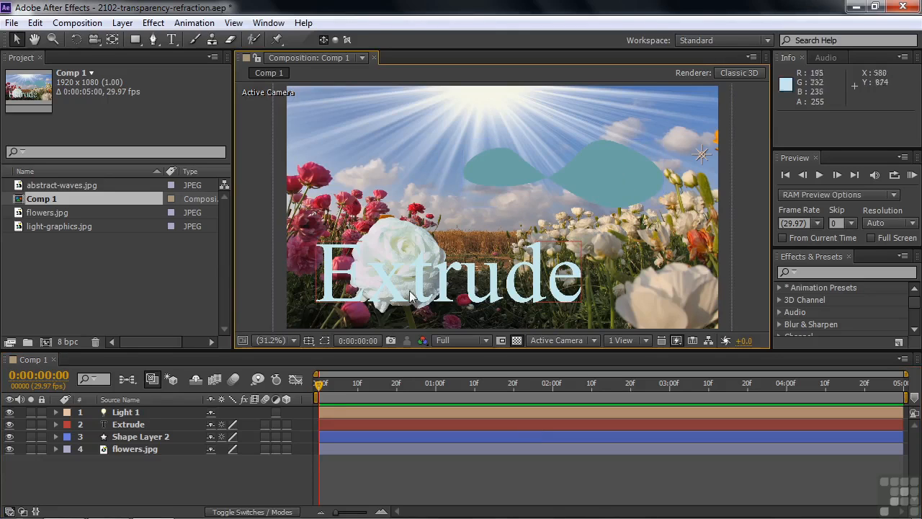
Make Shape Layer 2 a 3D layer and switch Comp 1's renderer to Ray-traced 3D
click(286, 437)
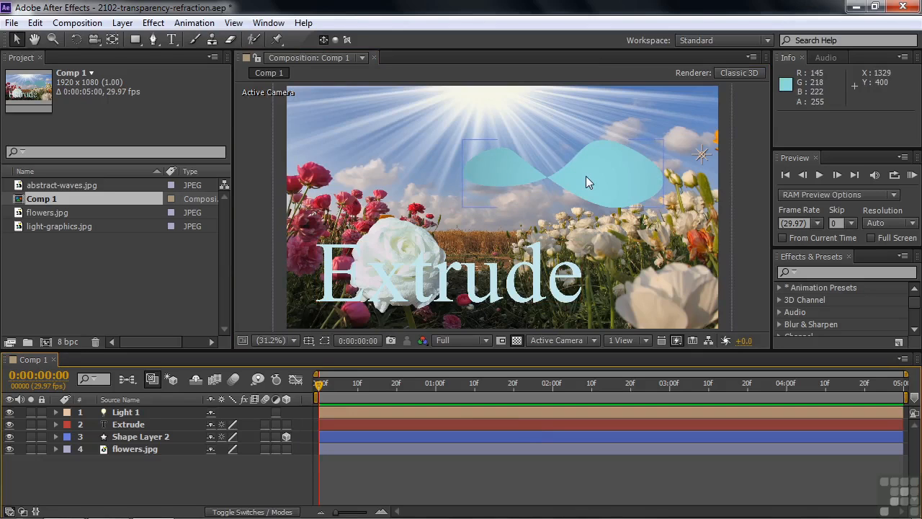
click(742, 75)
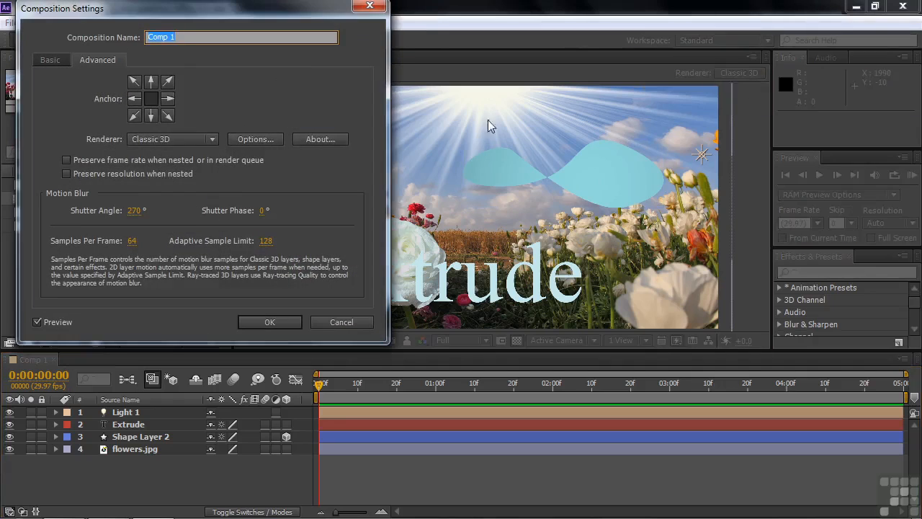
click(212, 139)
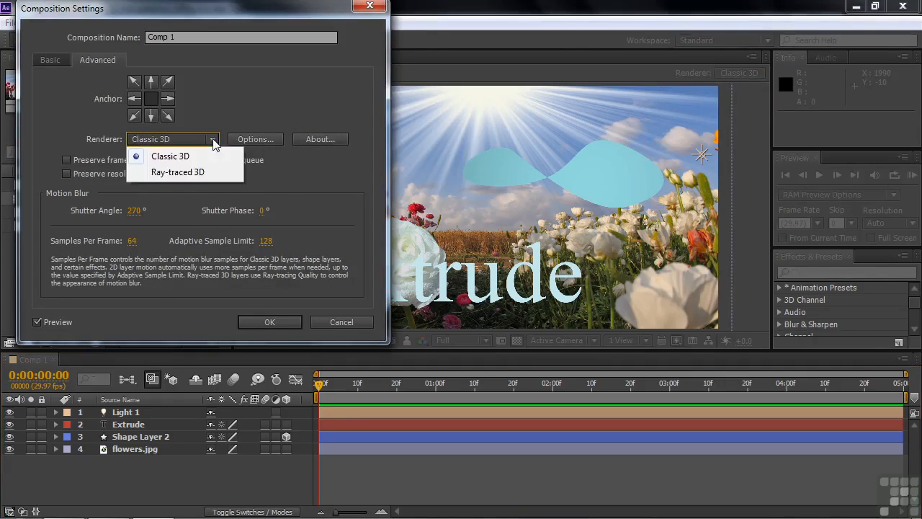
click(191, 171)
click(268, 323)
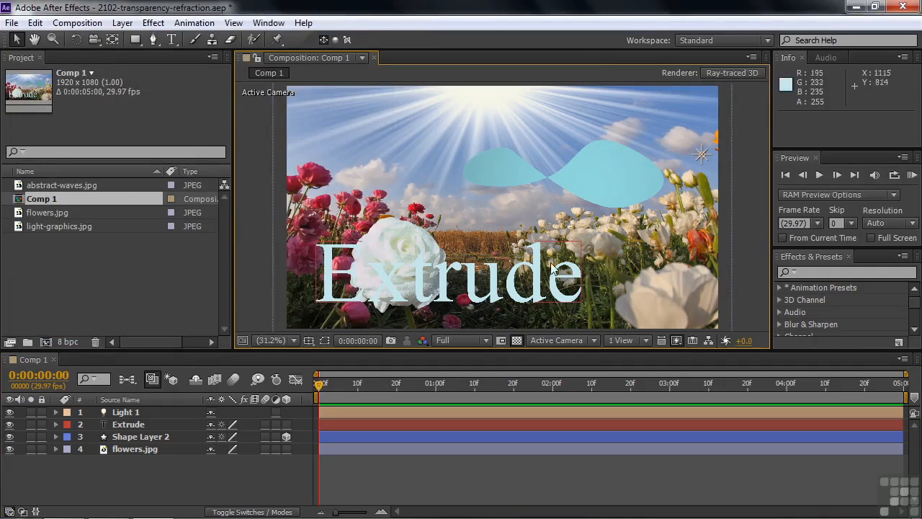
Extrude Shape Layer 2 by setting its Extrusion Depth to 104 in the geometry options
click(136, 439)
key(a)
key(a)
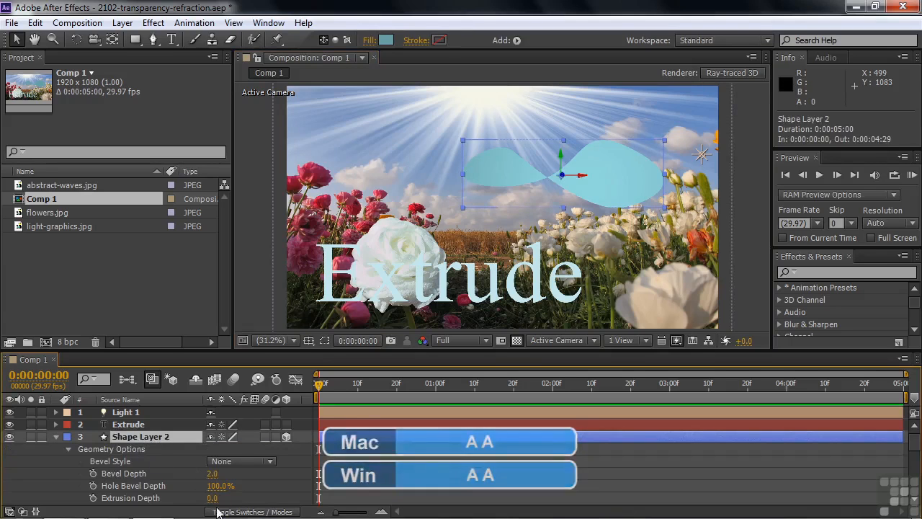
drag(212, 497, 290, 502)
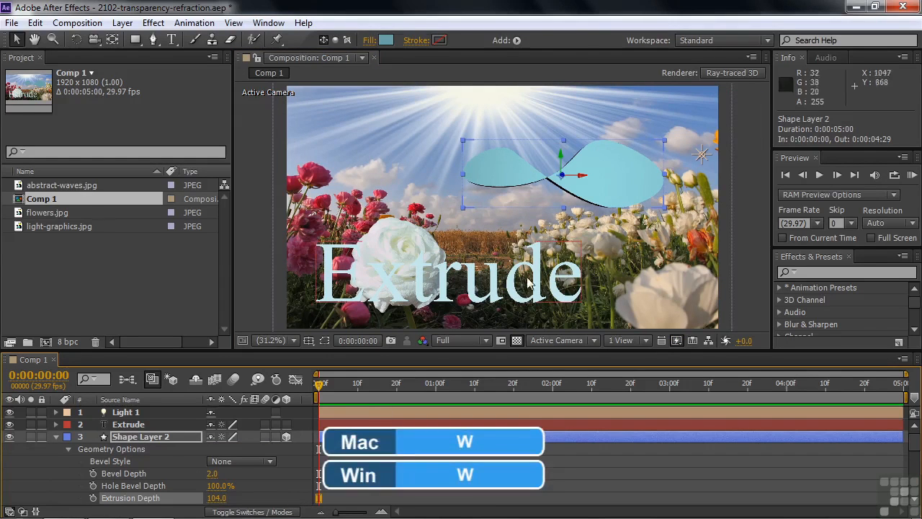
Rotate the extruded shape in 3D to an orientation of about 10.5°, 337.7°, 359.3°
key(w)
drag(602, 181, 621, 185)
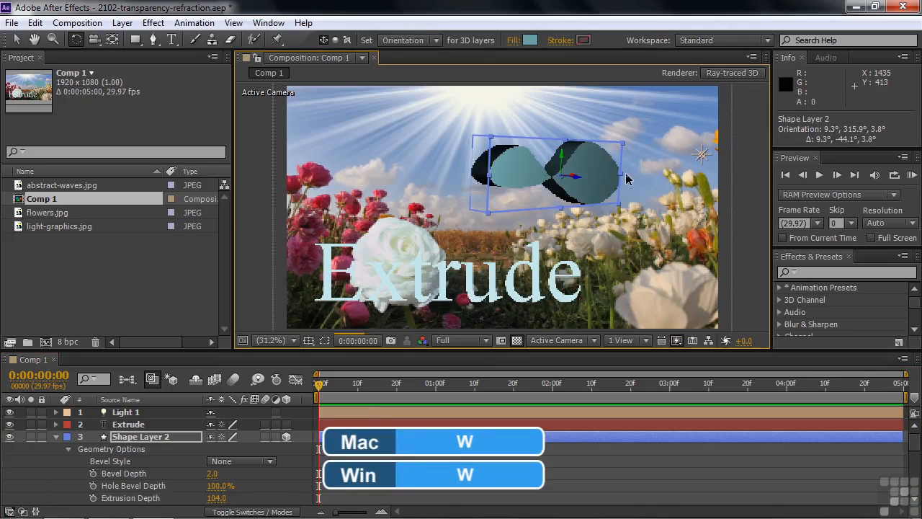
drag(619, 186, 585, 186)
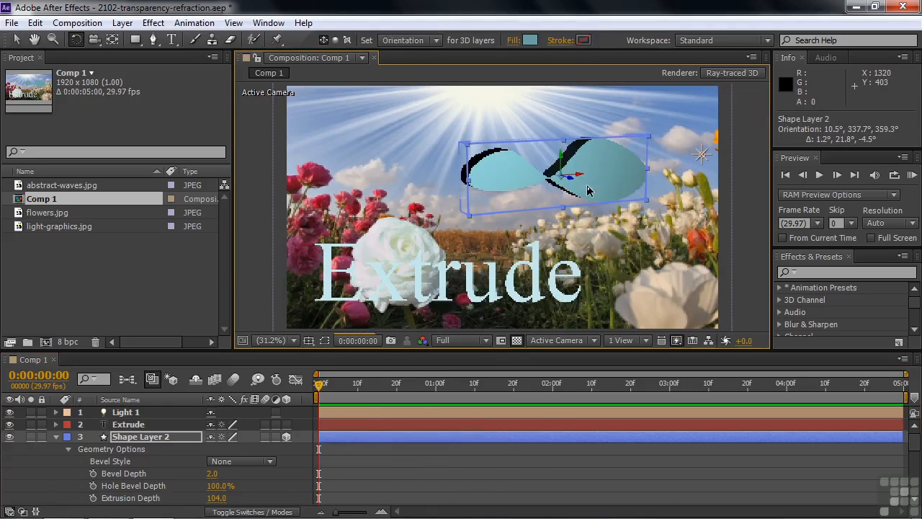
key(v)
Give Shape Layer 2 a Concave bevel with a Bevel Depth of 10
click(242, 460)
click(229, 432)
drag(210, 477, 305, 483)
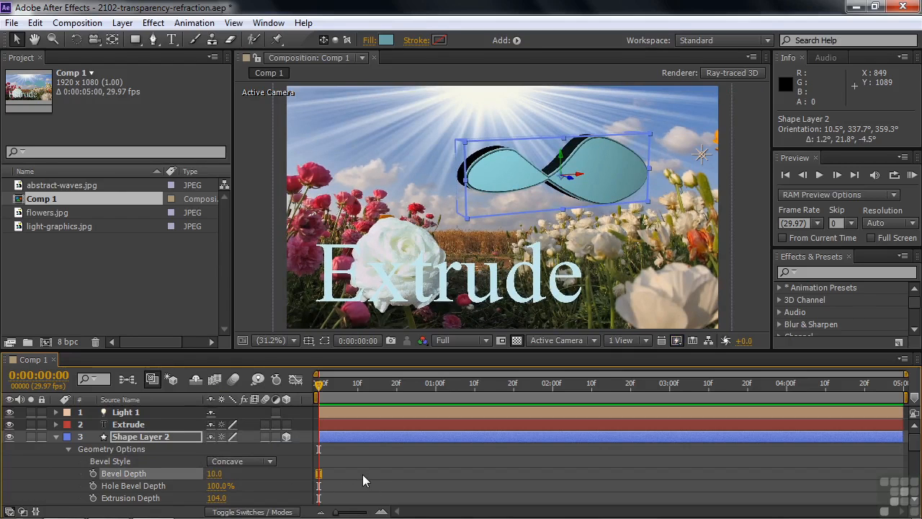
Move the shape down over the white flowers to about 1341, 622 and set its material Transparency to 67%
click(69, 450)
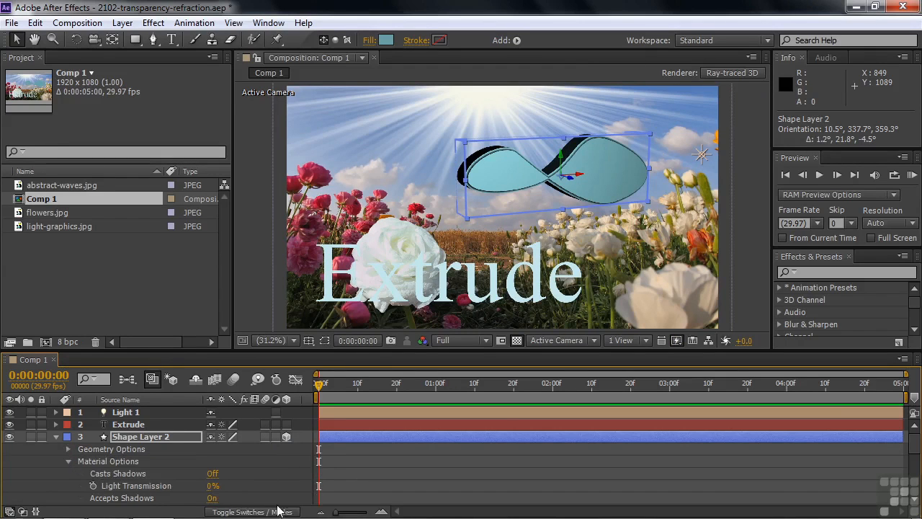
drag(911, 448, 918, 483)
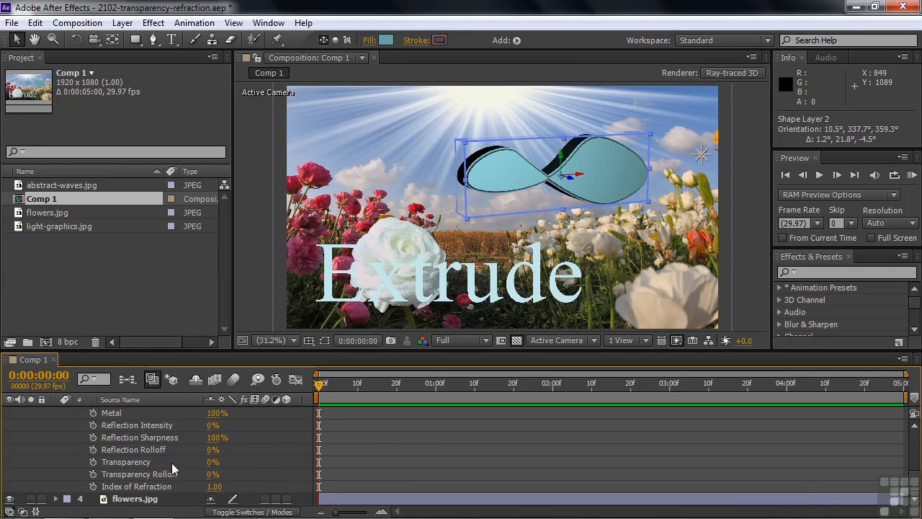
drag(609, 176, 617, 239)
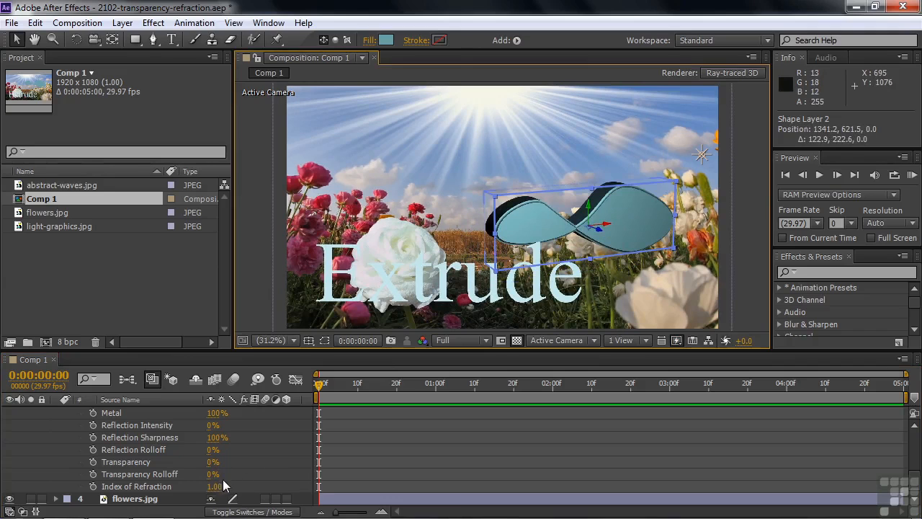
drag(213, 462, 287, 493)
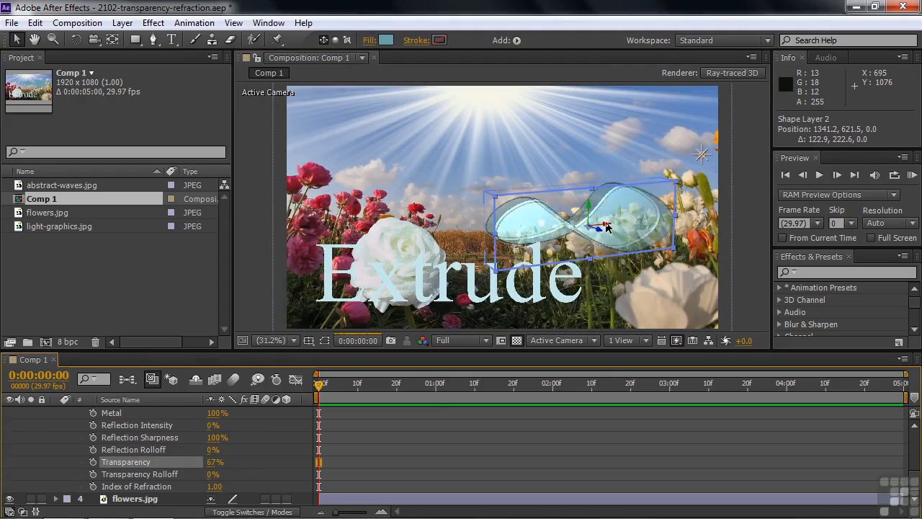
Move the shape over the pink flowers on the image's left side and rotate it to about 22.7°, 317.3°, 3.1°
key(w)
mouse_move(623, 227)
mouse_down()
mouse_move(621, 209)
mouse_move(618, 223)
mouse_move(610, 216)
mouse_move(619, 208)
mouse_move(609, 219)
mouse_move(617, 220)
mouse_move(603, 213)
mouse_move(616, 211)
mouse_move(624, 223)
mouse_up()
key(v)
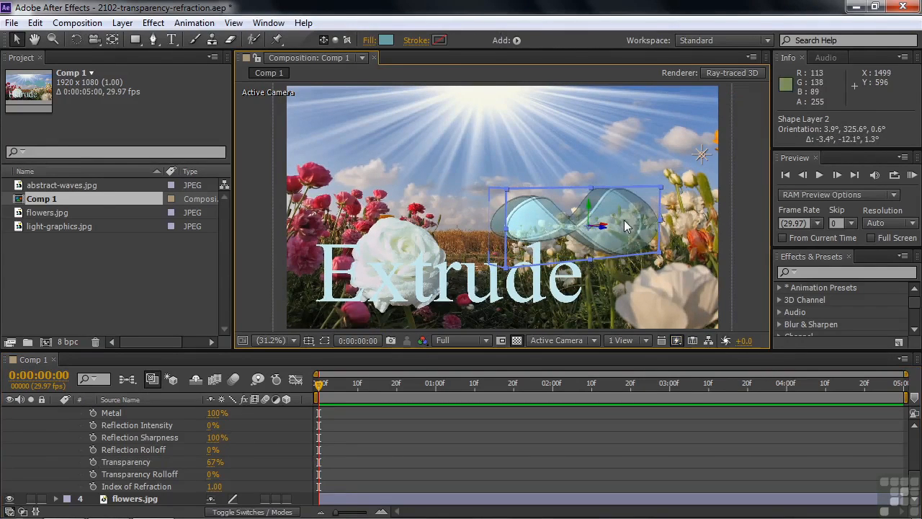
drag(624, 225, 440, 217)
key(w)
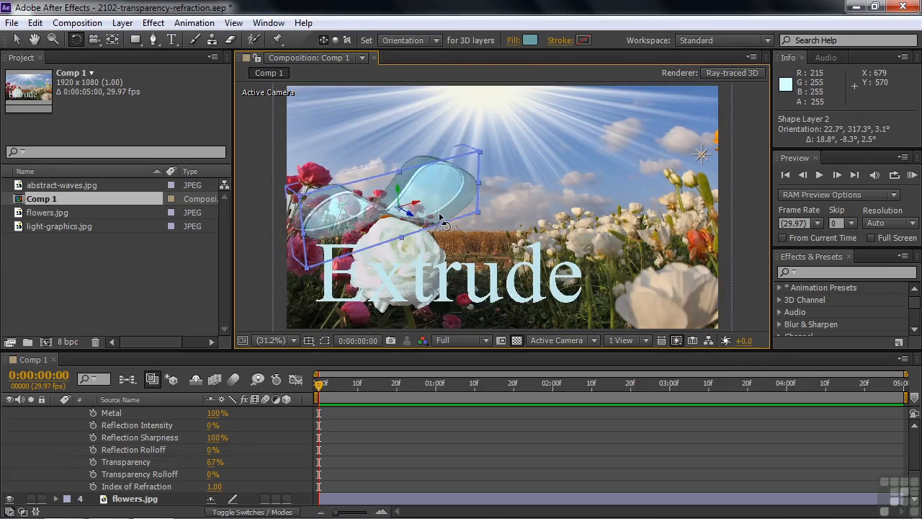
key(v)
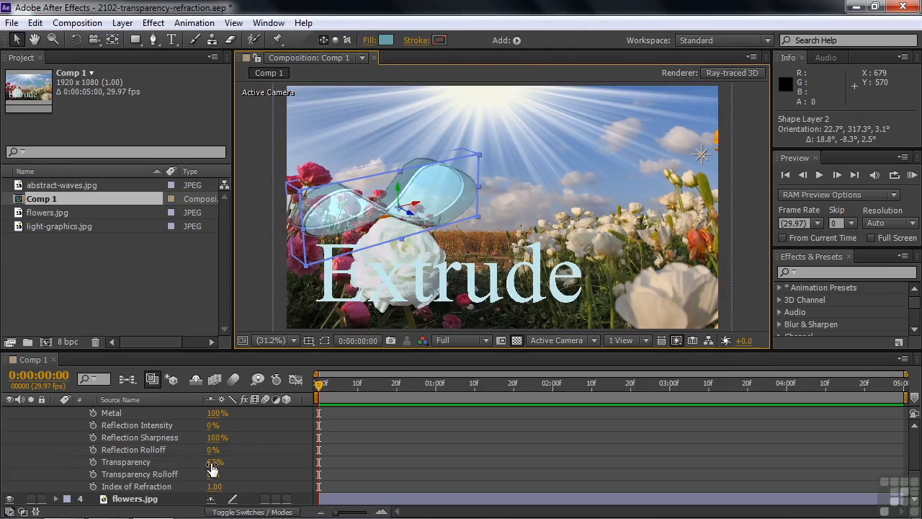
Try 100% Transparency on the shape and rotate it to about 15.6°, 328.8°, 358.1°
drag(211, 468, 287, 467)
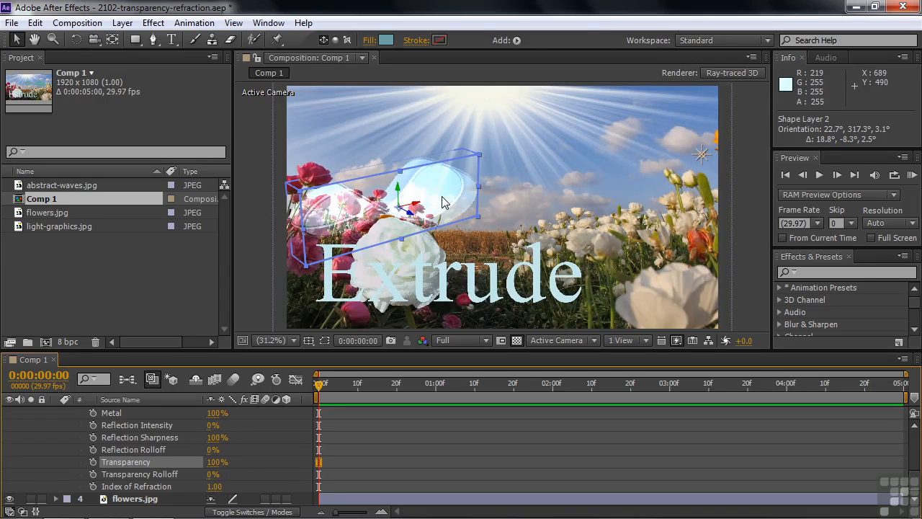
key(w)
mouse_move(442, 202)
mouse_down()
mouse_move(432, 198)
mouse_move(453, 208)
mouse_move(436, 202)
mouse_up()
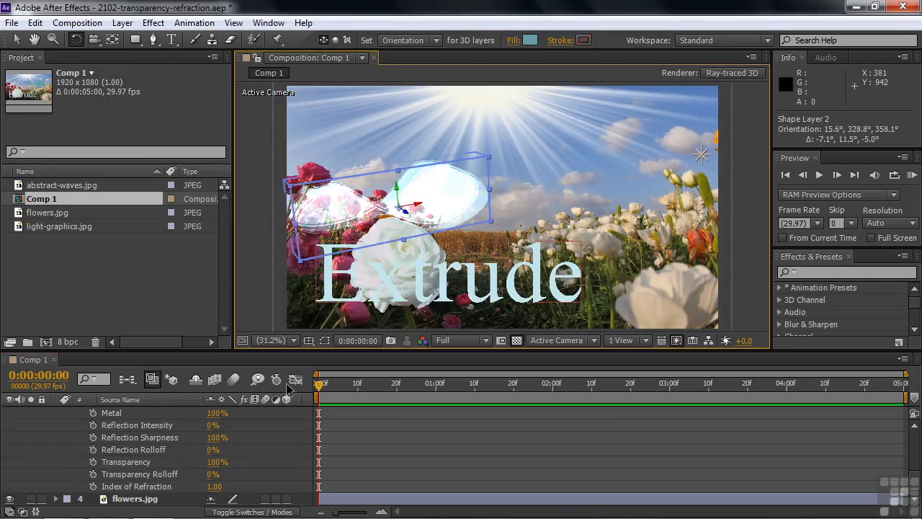
key(v)
Set the Transparency of Shape Layer 2 to 61%
click(213, 467)
text(61)
key(Return)
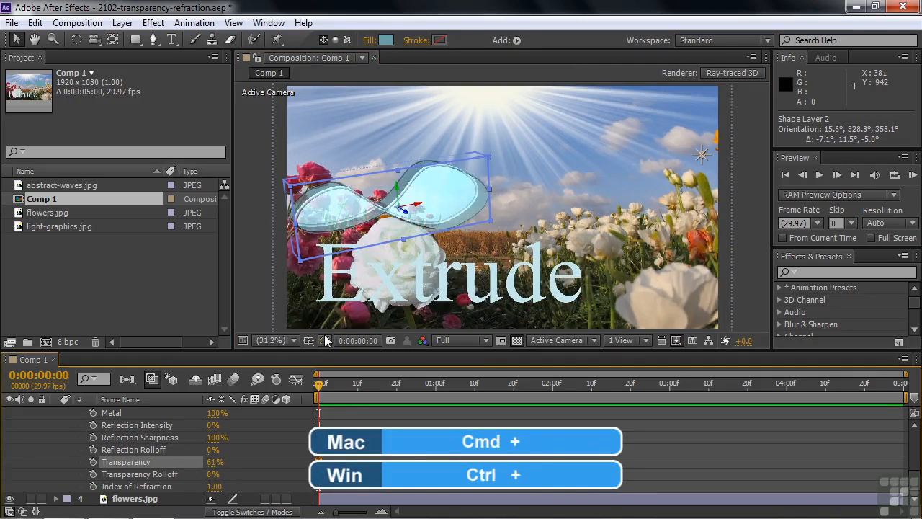
Magnify the composition to 100% around the shape and rotate the shape to about 14.7°, 297.3°, 10.4°
key(period)
key(slash)
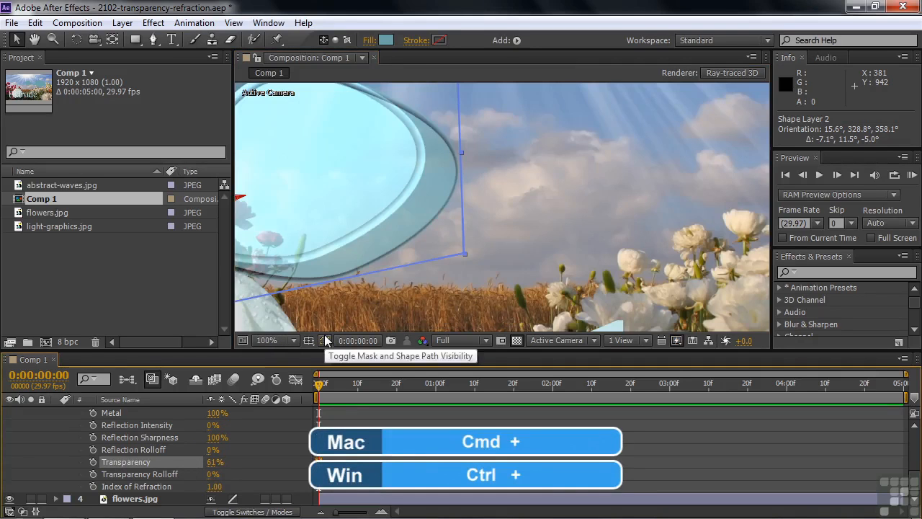
key(h)
drag(366, 257, 764, 292)
key(v)
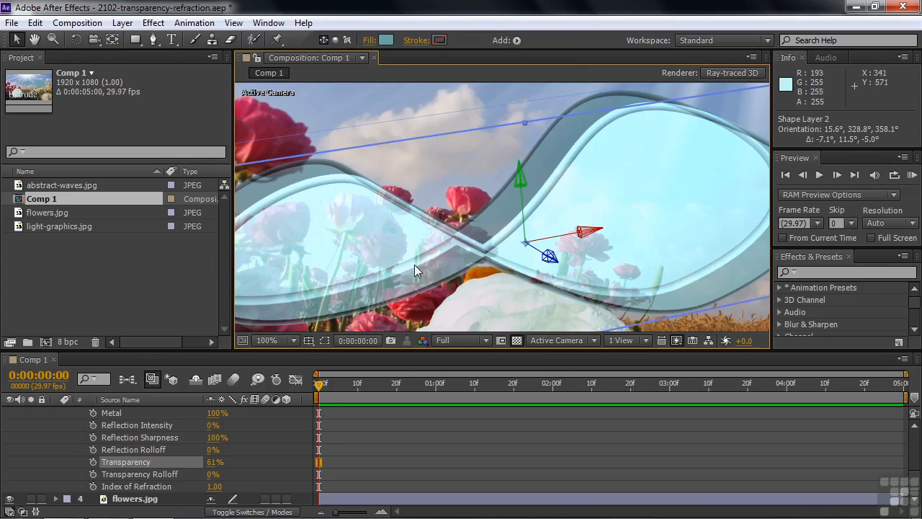
key(w)
mouse_move(422, 263)
mouse_down()
mouse_move(439, 247)
mouse_move(437, 255)
mouse_up()
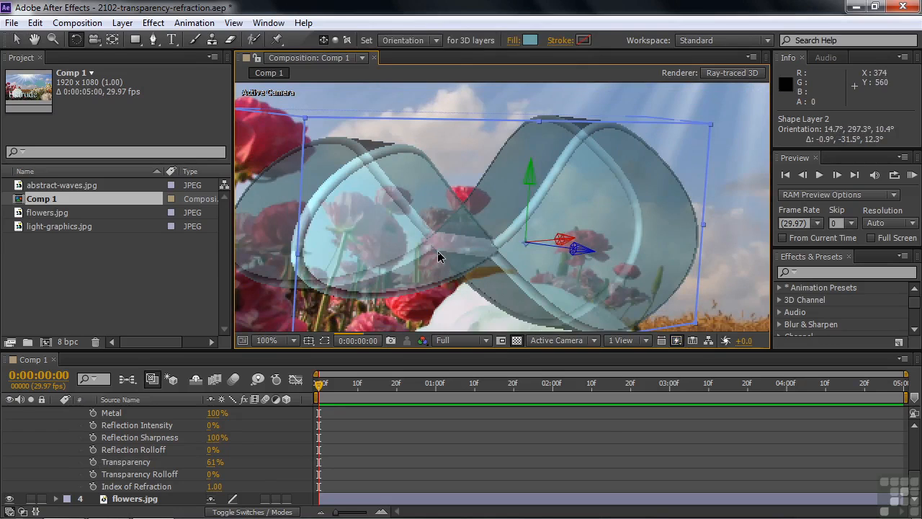
key(v)
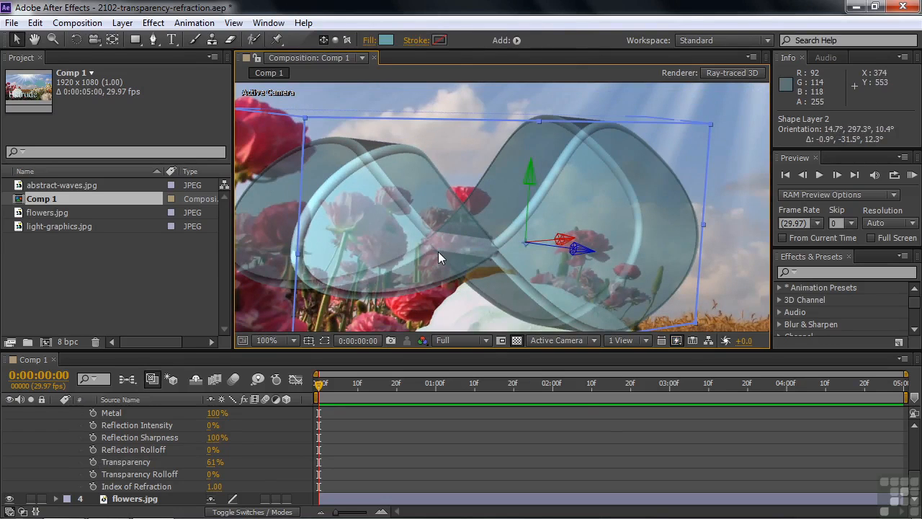
Set Shape Layer 2's Index of Refraction to 1.01 and make the flowers.jpg layer a 3D layer
drag(214, 487, 217, 490)
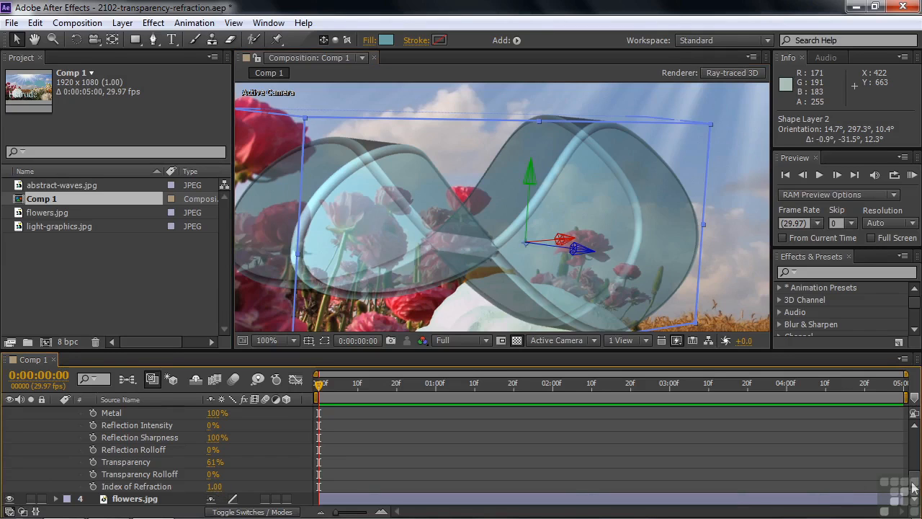
scroll(914, 487, up, 10)
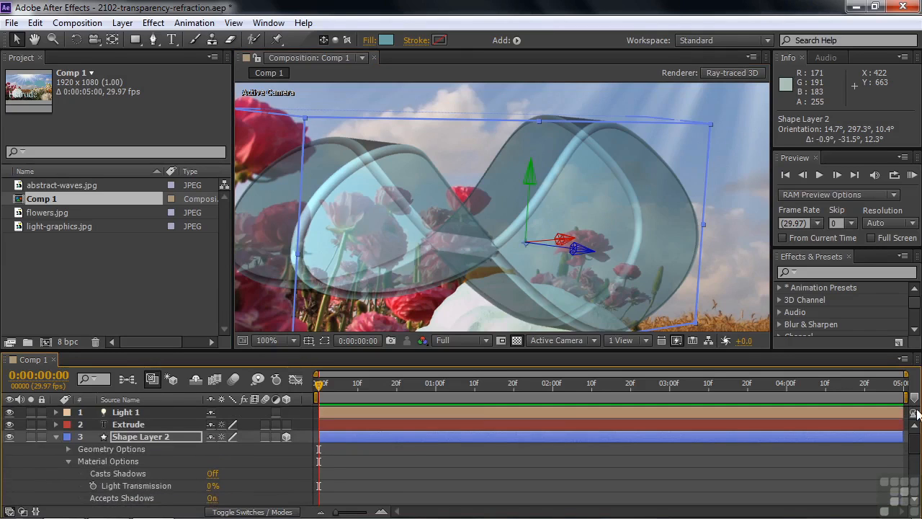
click(56, 436)
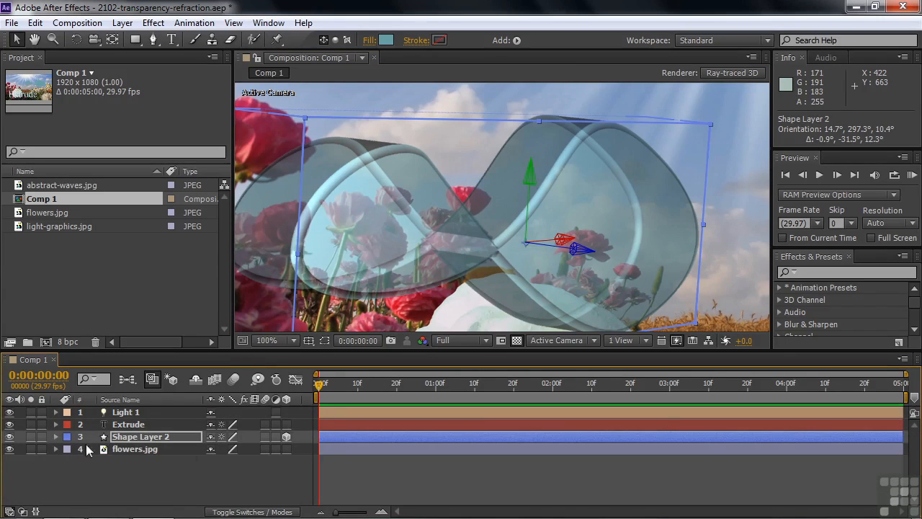
click(56, 437)
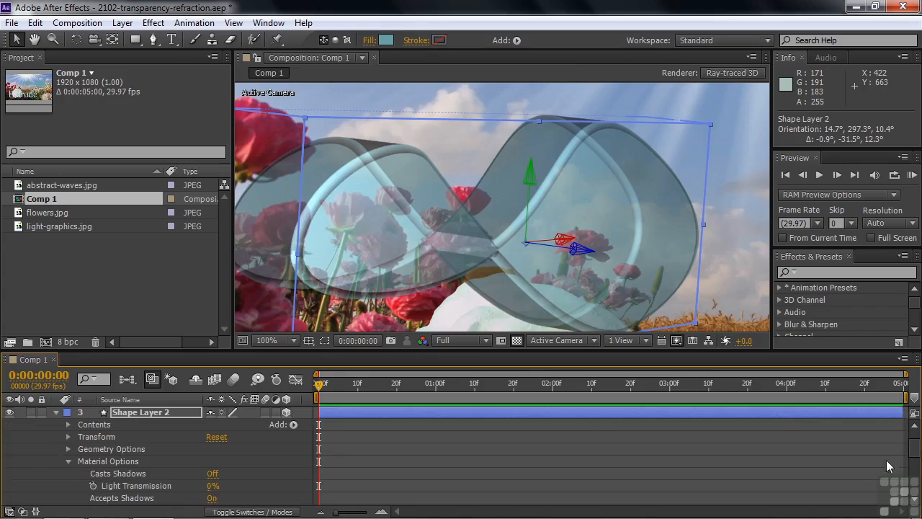
scroll(917, 483, down, 8)
scroll(917, 488, down, 1)
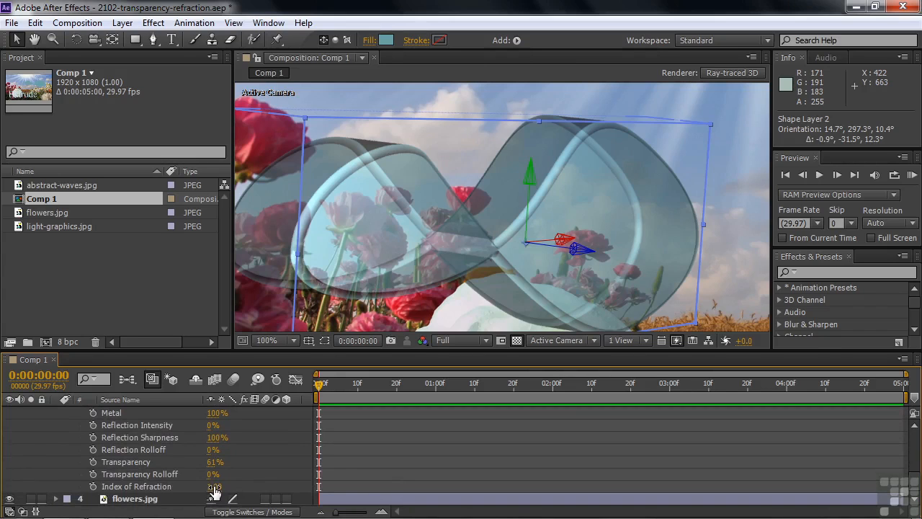
drag(214, 490, 165, 466)
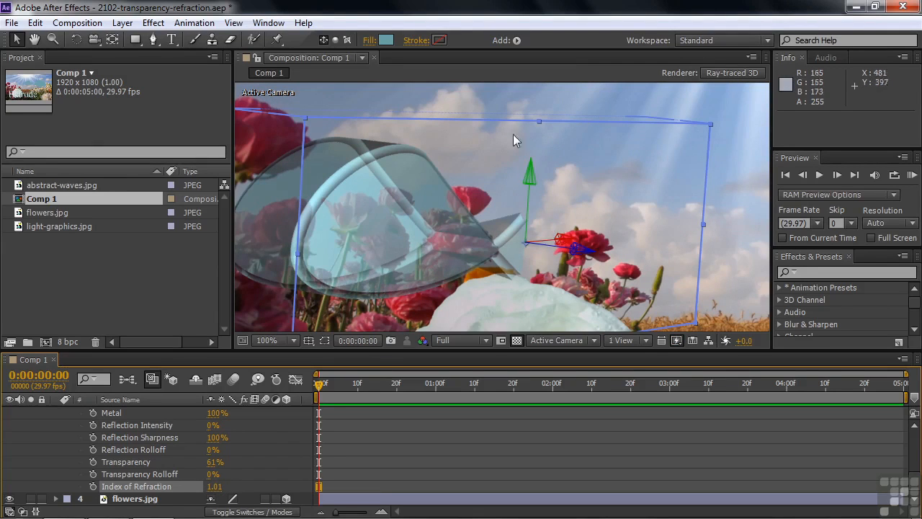
Place the flowers.jpg layer behind the shape by setting its Position to about 840.2, 543.2, 639.0
click(144, 500)
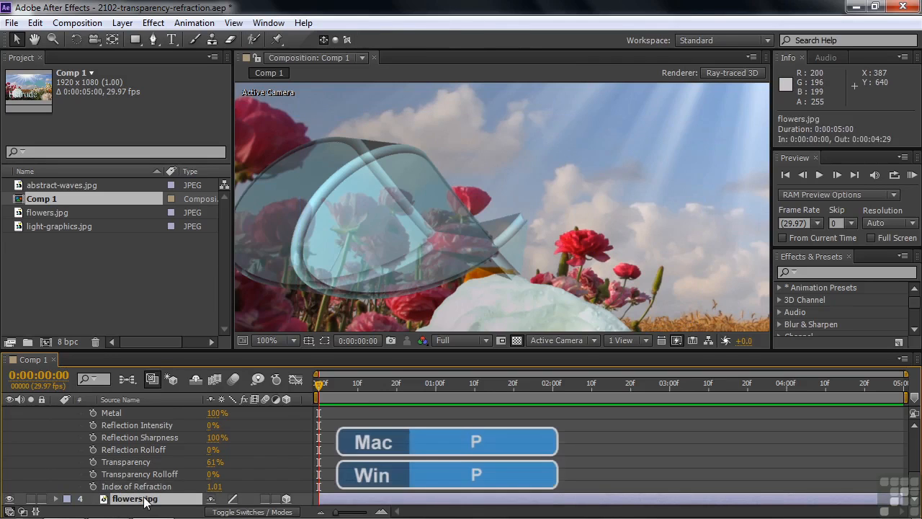
key(p)
drag(262, 502, 397, 505)
drag(550, 514, 717, 495)
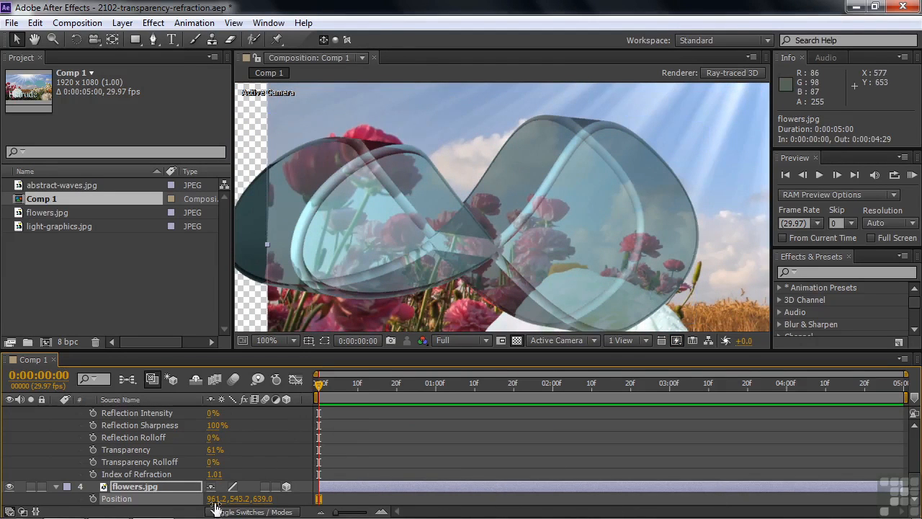
drag(210, 499, 136, 507)
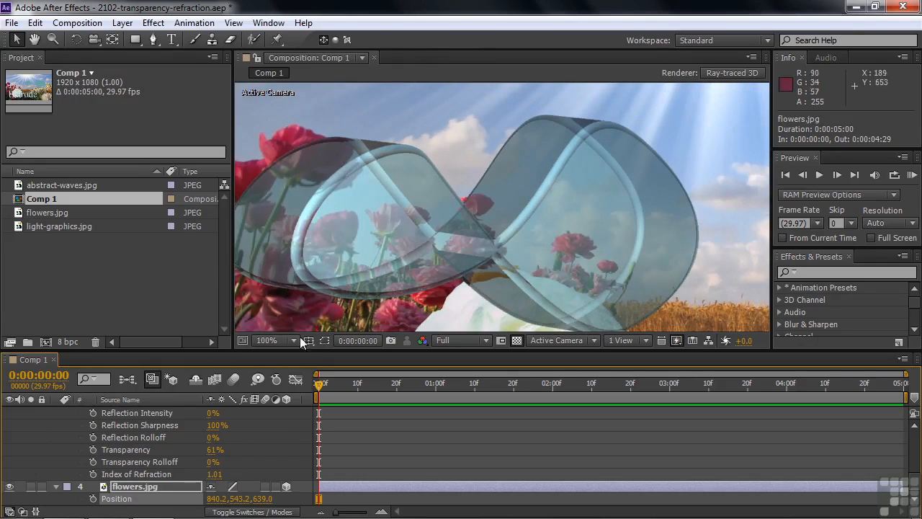
Raise Shape Layer 2's Index of Refraction to 1.20 and move the flowers.jpg layer to a Position of about 551.2, 543.2, 639.0
drag(215, 473, 185, 469)
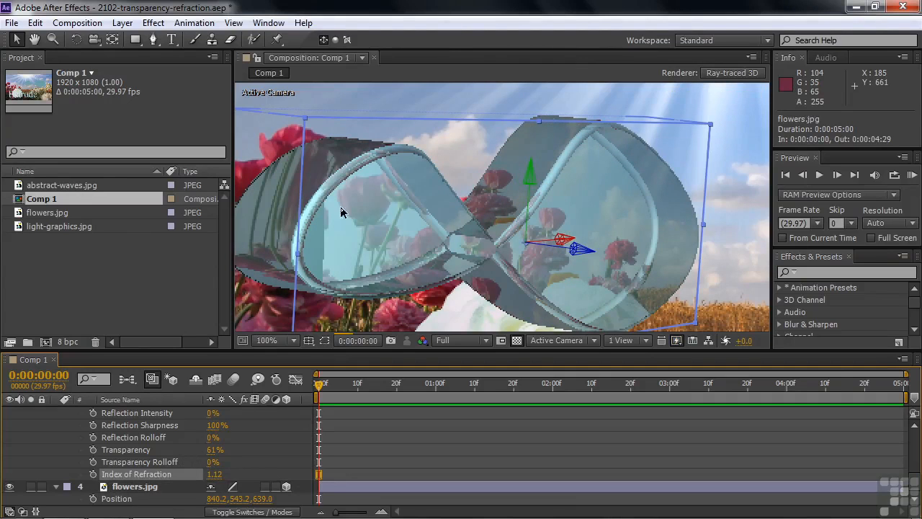
drag(214, 499, 13, 490)
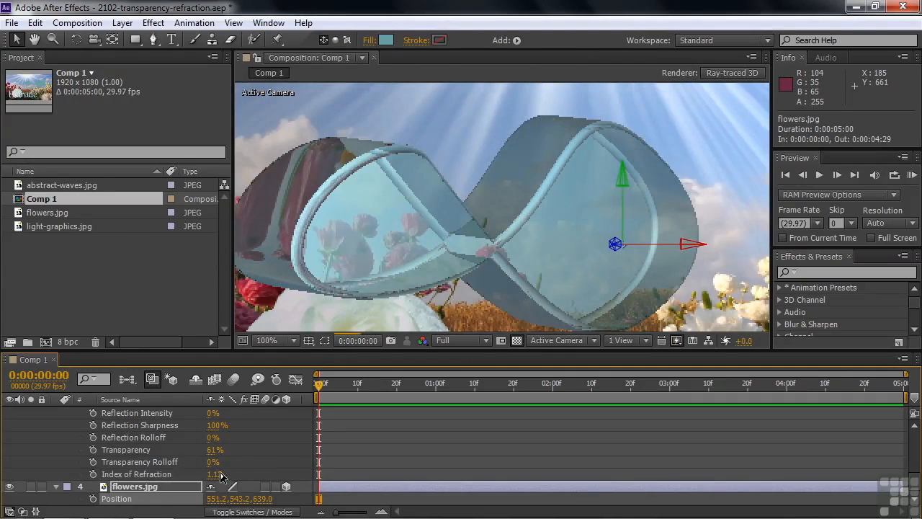
drag(213, 474, 178, 489)
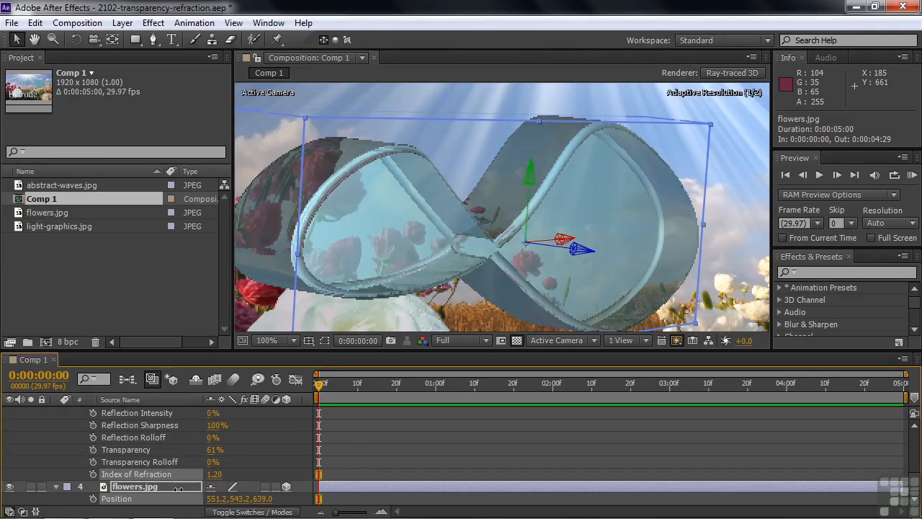
Reveal the Scale of the flowers.jpg layer and enlarge it to about 78.7, 68.1, 138.8%
click(157, 489)
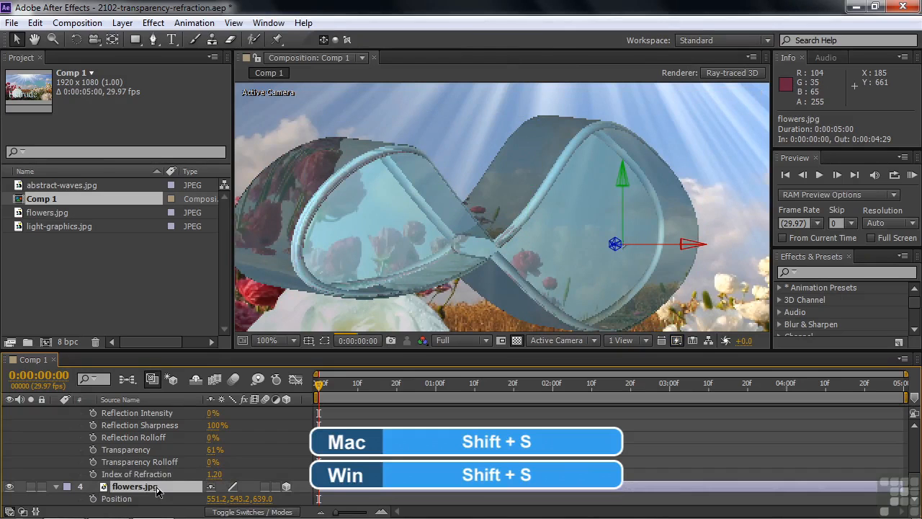
key(shift+s)
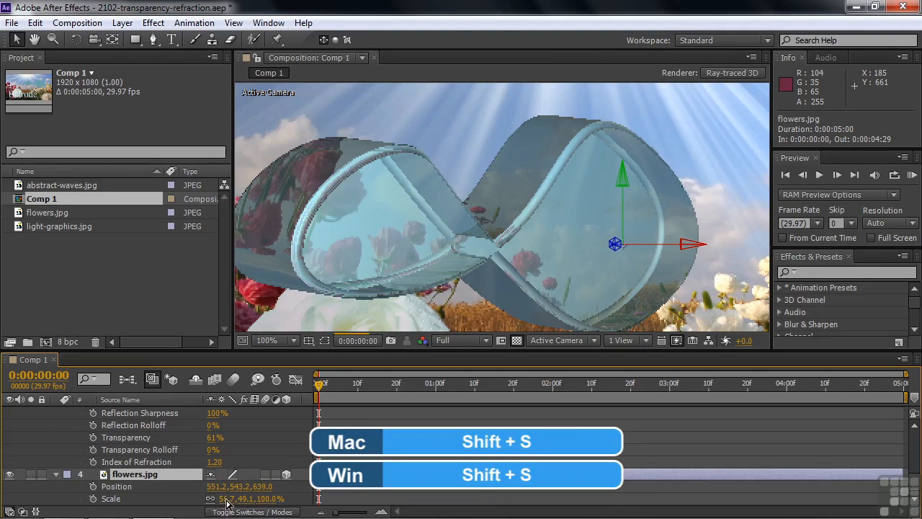
drag(226, 499, 257, 513)
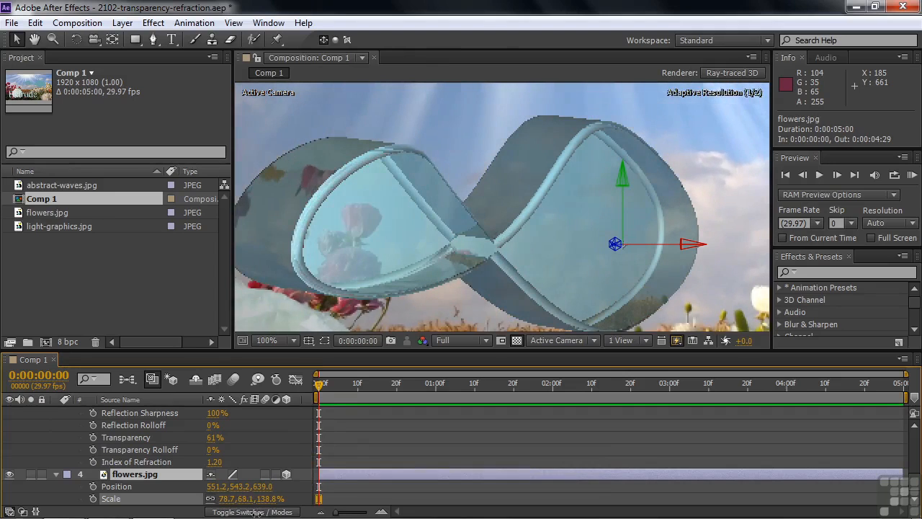
Set Shape Layer 2's Index of Refraction to 1.50
click(214, 464)
text(1.14)
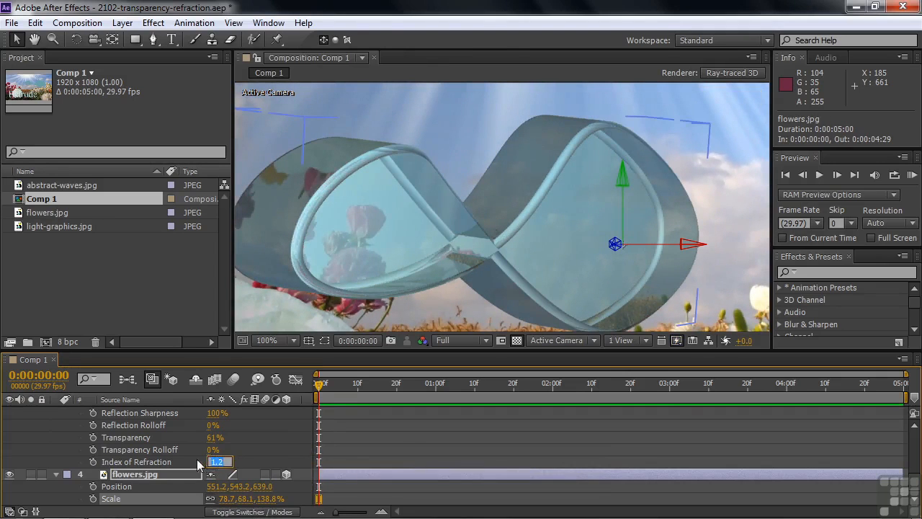
click(197, 462)
mouse_move(197, 461)
mouse_down()
mouse_move(181, 461)
mouse_move(196, 463)
mouse_up()
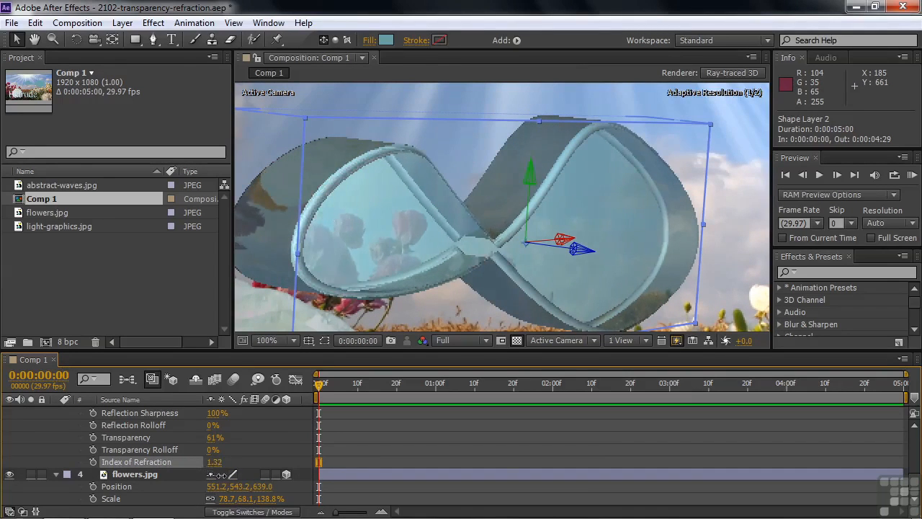
mouse_move(235, 473)
mouse_down()
mouse_move(265, 469)
mouse_move(206, 472)
mouse_move(232, 480)
mouse_move(191, 463)
mouse_move(256, 479)
mouse_move(246, 470)
mouse_move(238, 481)
mouse_up()
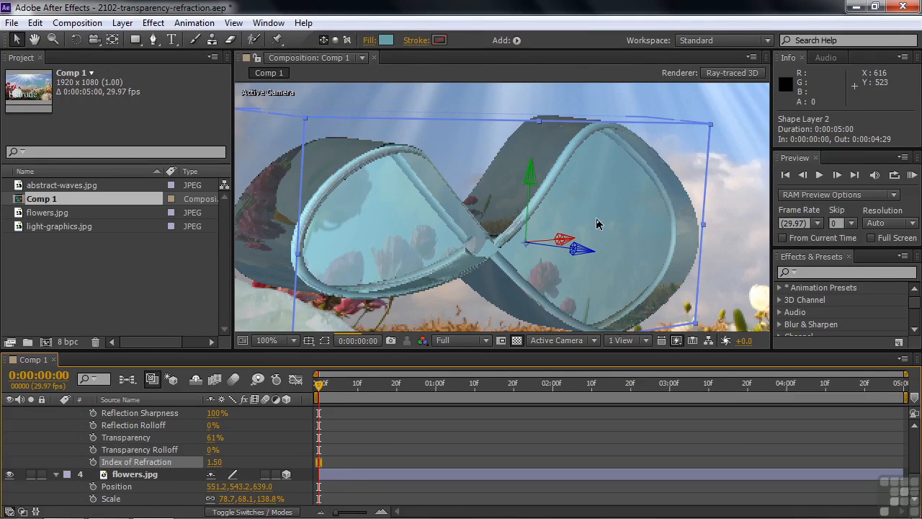
Rotate Shape Layer 2 in the composition to an orientation of about 26.1°, 313.1°, 0.2°
key(w)
mouse_move(544, 241)
mouse_down()
mouse_move(530, 225)
mouse_move(530, 247)
mouse_up()
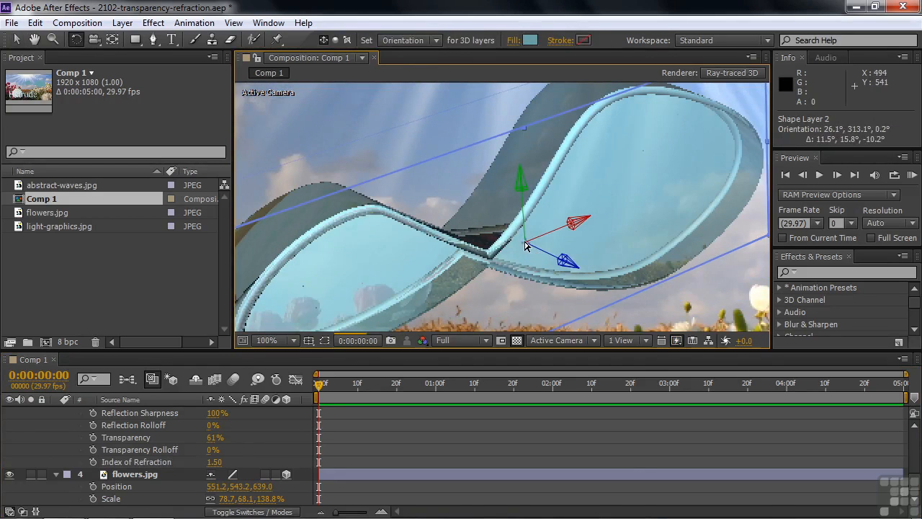
key(v)
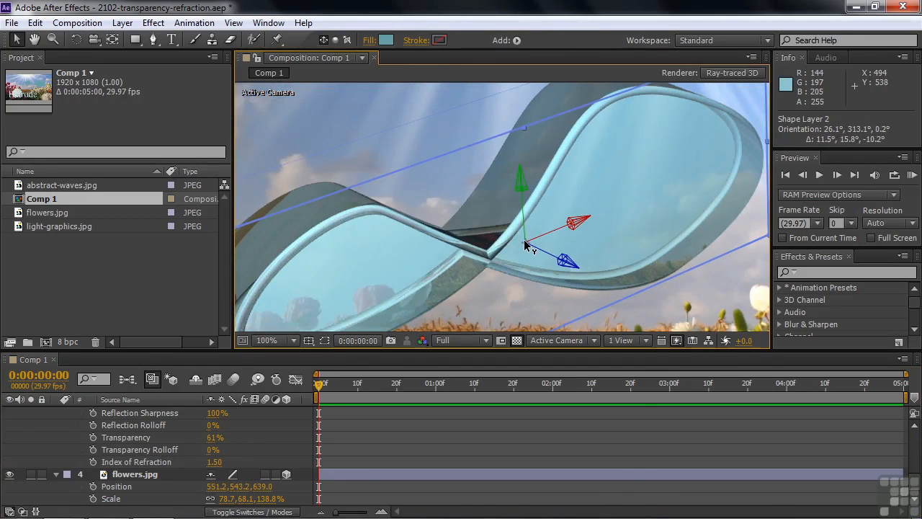
Scale the flowers.jpg layer to about 119.7, 103.6, 211.1% and set its Position to about 1496.2, 543.2, 639.0 so it fills the frame
key(shift+slash)
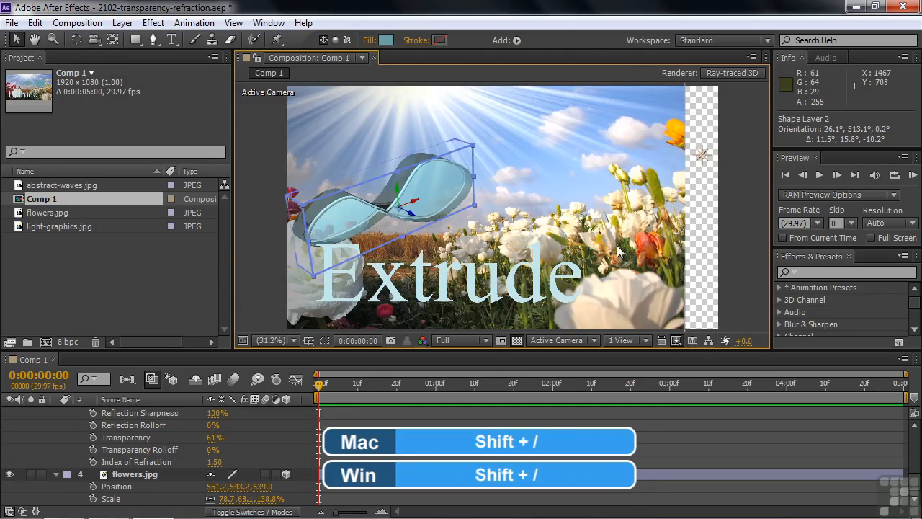
click(636, 186)
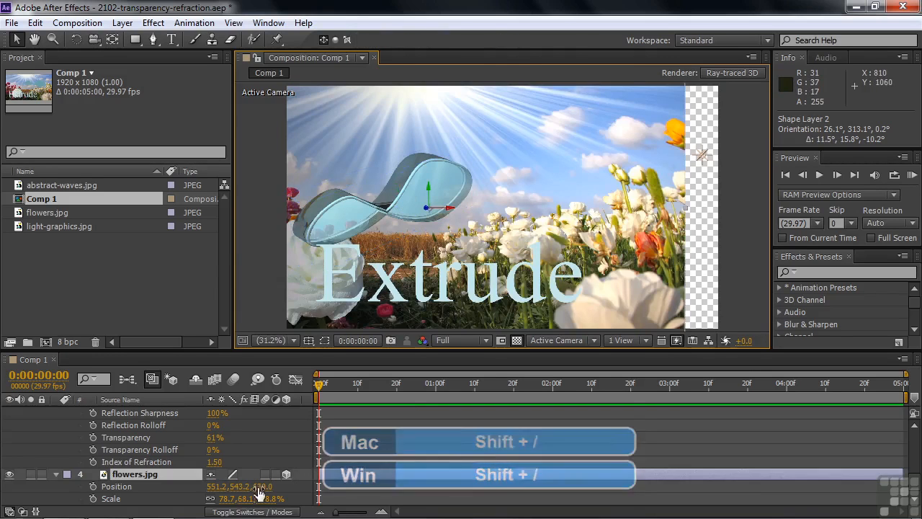
drag(224, 504, 264, 511)
drag(218, 490, 864, 515)
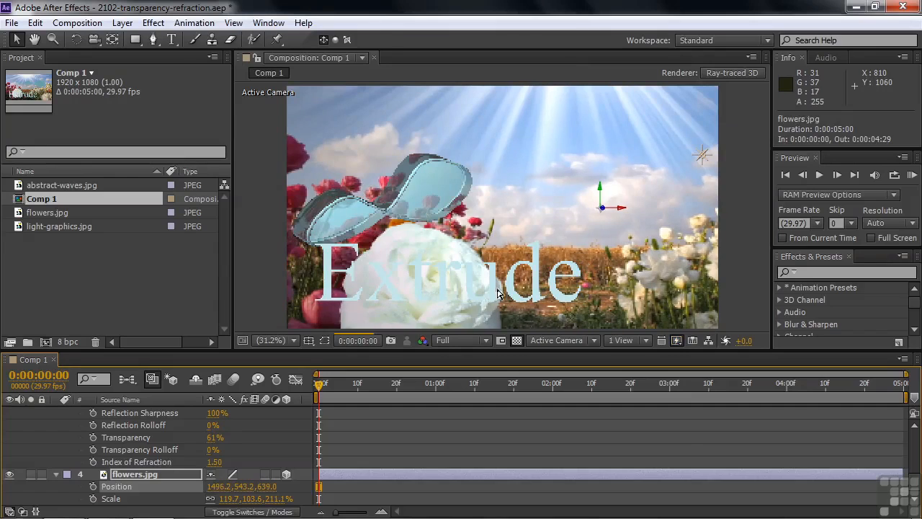
Reveal the Extrude text layer's geometry and material options and set its Extrusion Depth to 103
scroll(267, 480, up, 5)
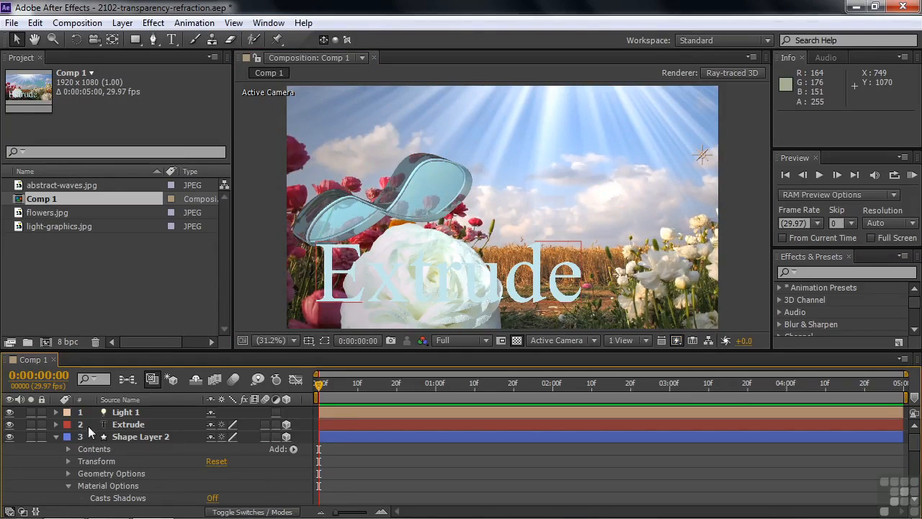
click(125, 426)
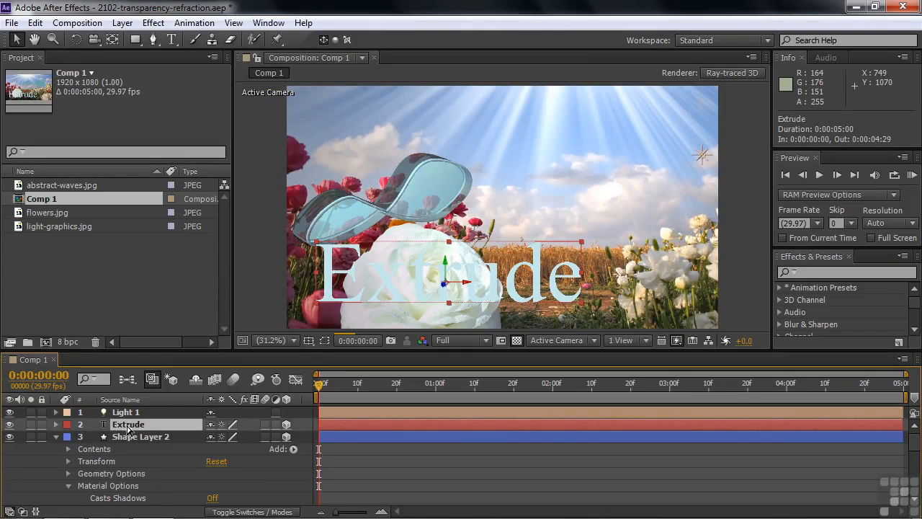
key(a)
key(a)
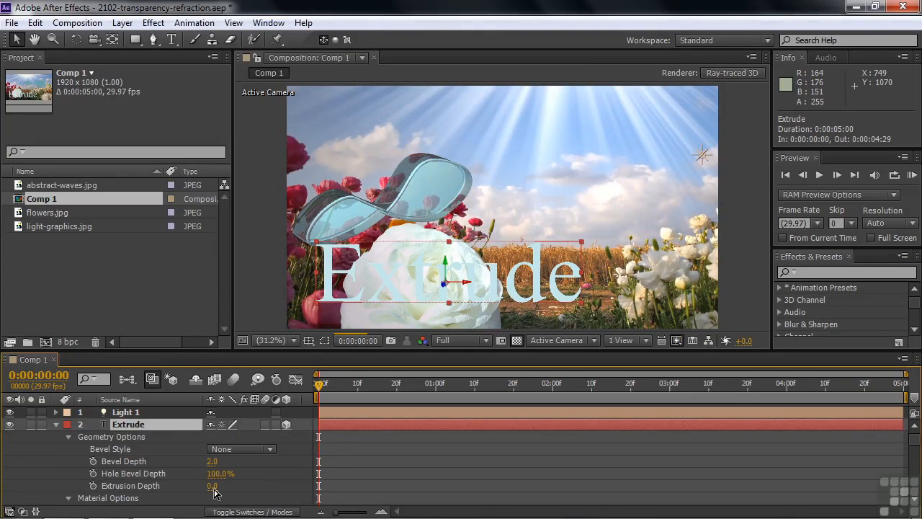
drag(208, 489, 294, 490)
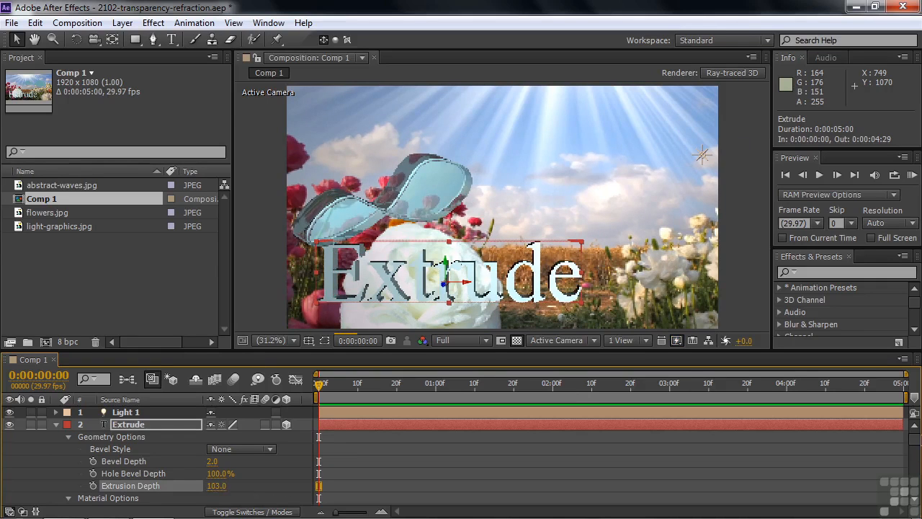
Hide Shape Layer 2 in the composition
drag(916, 444, 916, 472)
scroll(916, 472, up, 1)
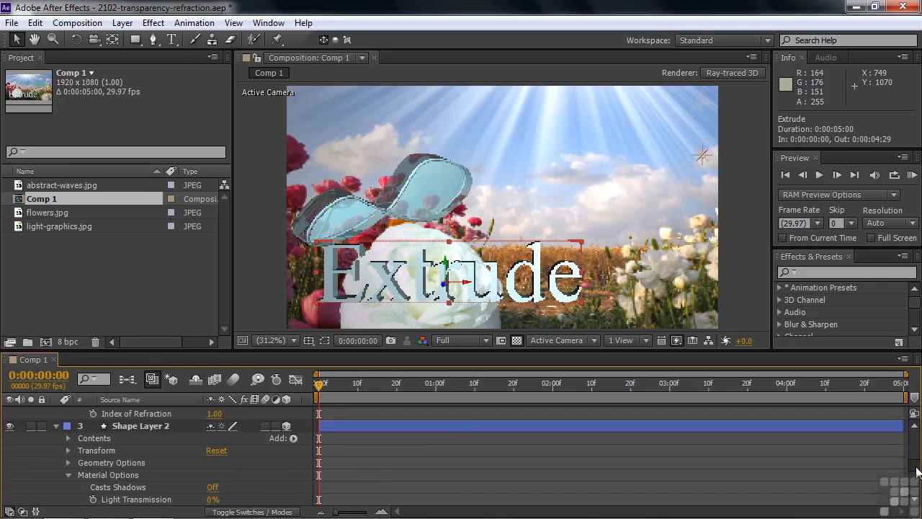
click(10, 426)
scroll(916, 468, up, 10)
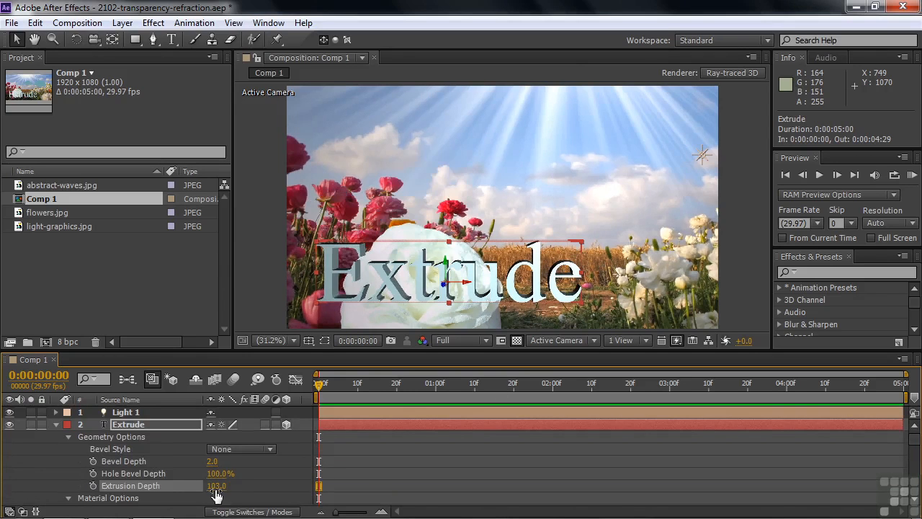
Give the Extrude text a Concave bevel with a Bevel Depth of 10 and an Extrusion Depth of 112
click(273, 449)
click(257, 418)
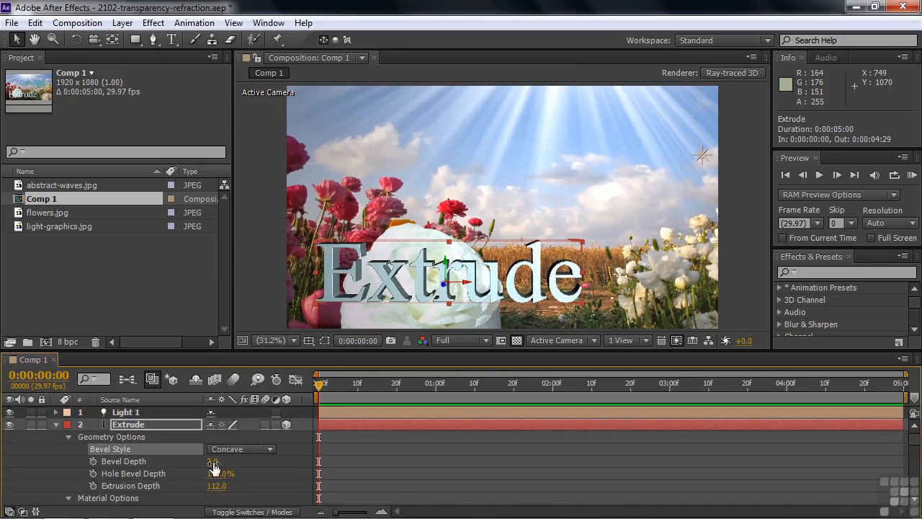
click(213, 462)
text(10)
key(Return)
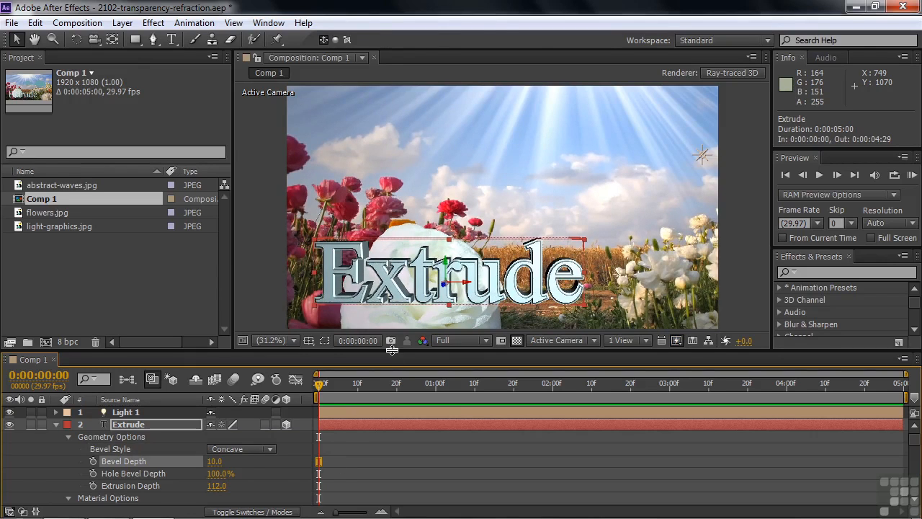
Magnify the composition to 100% and move the Extrude text over the red flowers, to a Position of about 593.3, 493.2, 0.0
scroll(526, 250, up, 4)
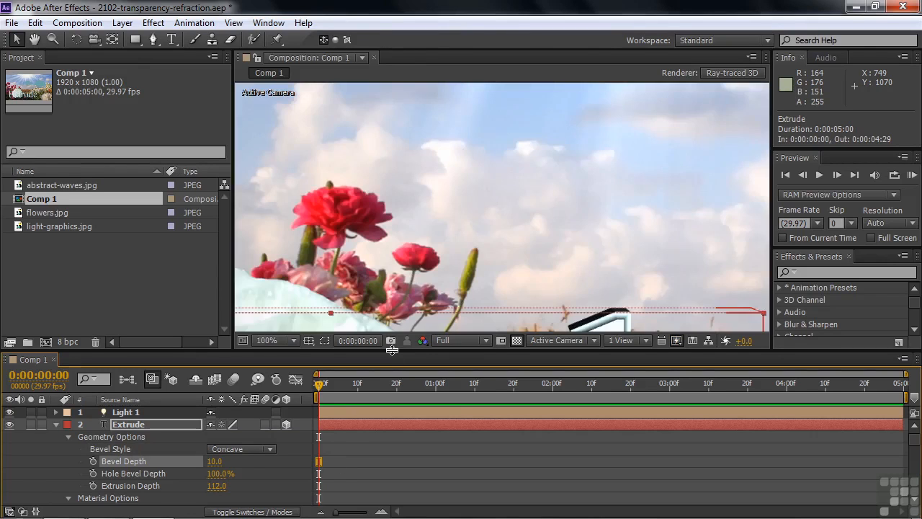
drag(526, 250, 616, 117)
key(v)
drag(499, 272, 419, 1)
key(space)
drag(549, 90, 669, 243)
drag(477, 204, 666, 201)
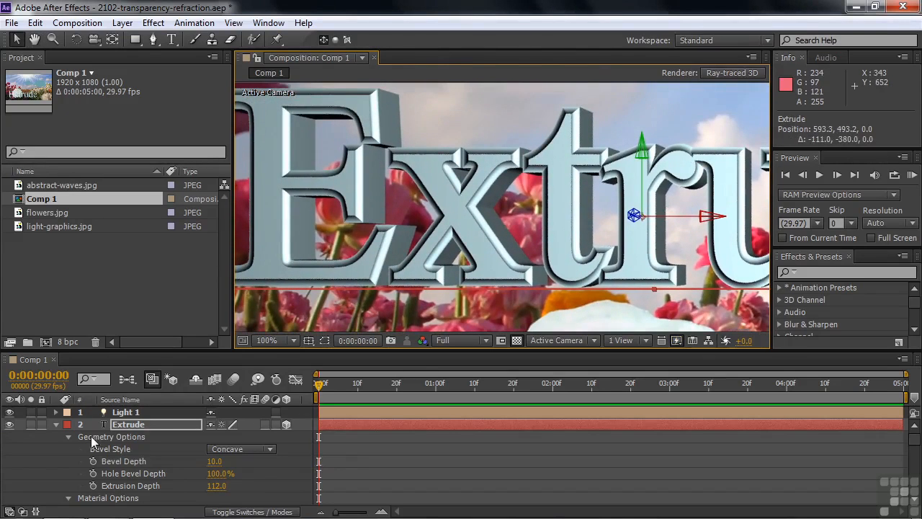
Collapse the Extrude layer's geometry options and set its Transparency to 60%
click(67, 437)
scroll(202, 481, down, 5)
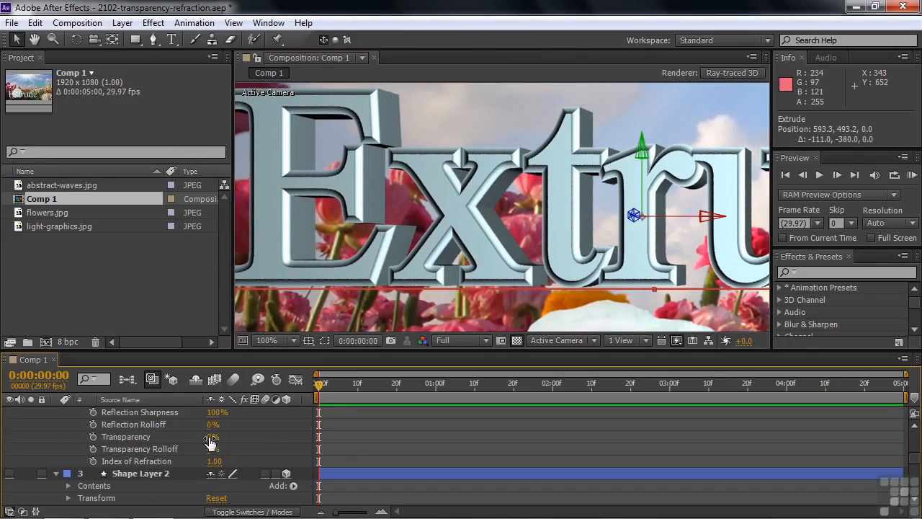
mouse_move(209, 437)
mouse_down()
mouse_move(263, 444)
mouse_move(200, 441)
mouse_move(217, 452)
mouse_up()
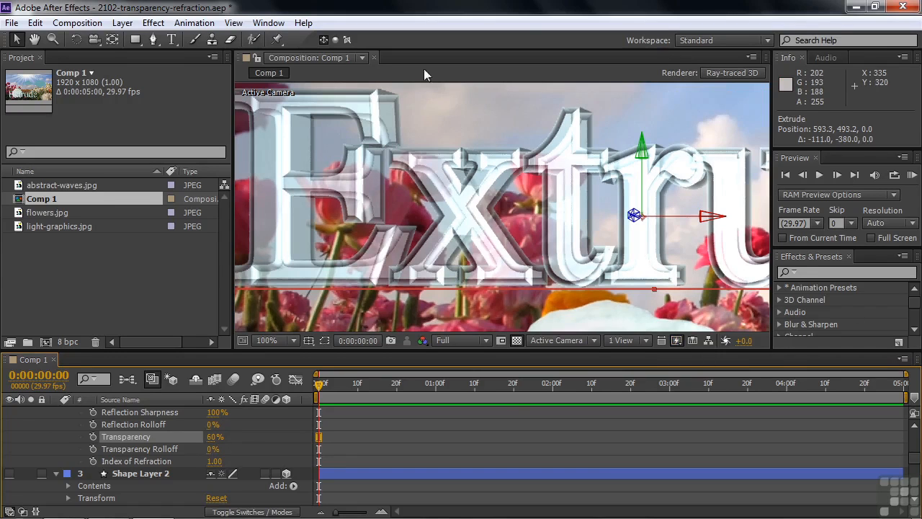
Show the character settings and change the Extrude text's fill color to yellow
click(268, 23)
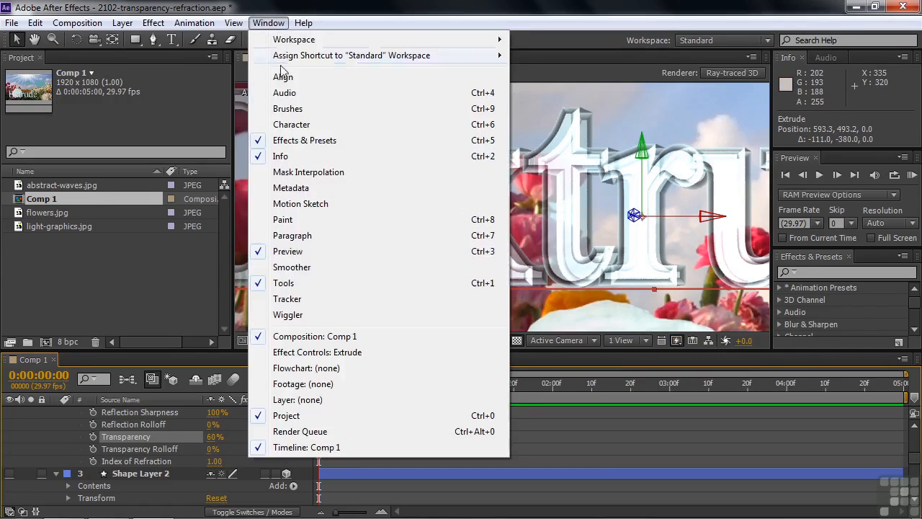
click(293, 124)
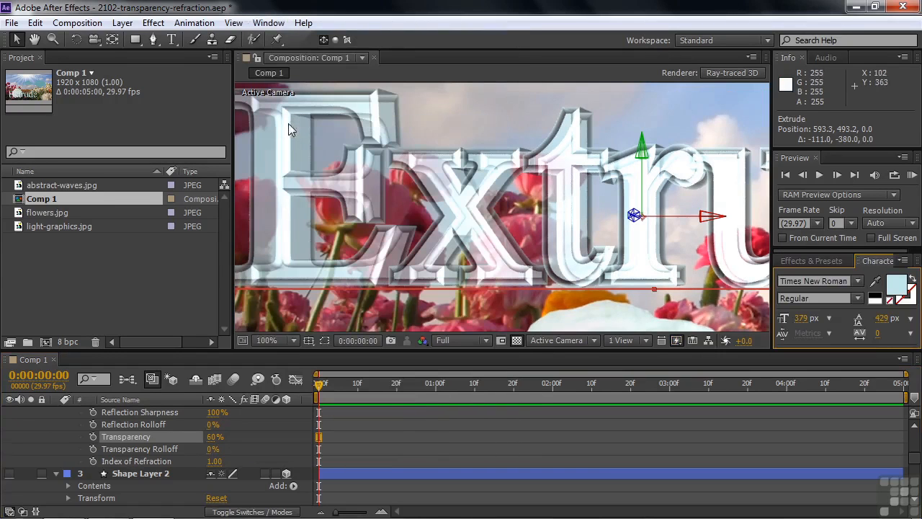
click(897, 289)
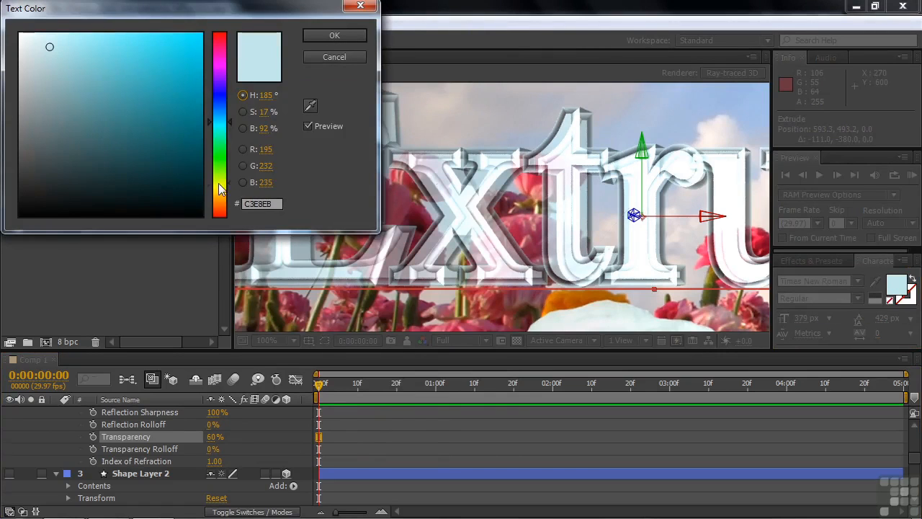
click(220, 189)
click(126, 65)
click(334, 35)
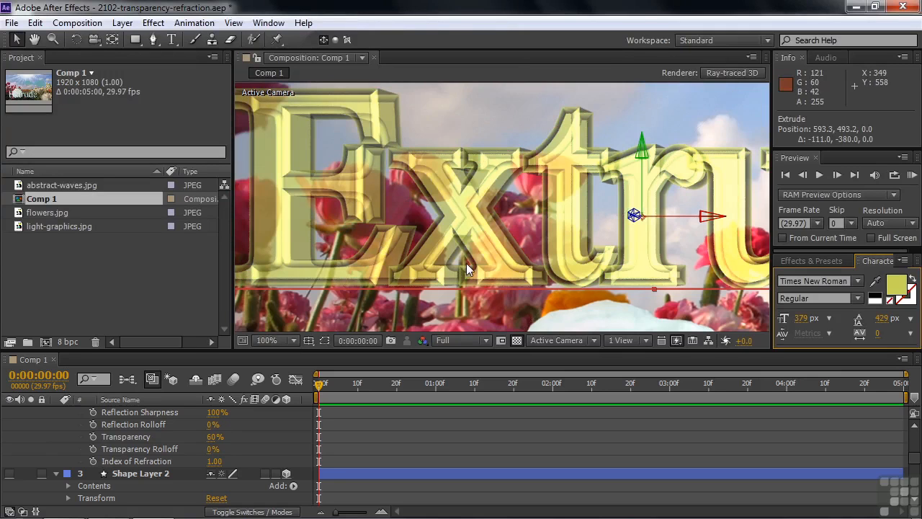
Rotate the Extrude text to an orientation of about 5.3°, 319.3°, 2.0° and set its Index of Refraction to 1.15
key(w)
drag(477, 262, 551, 229)
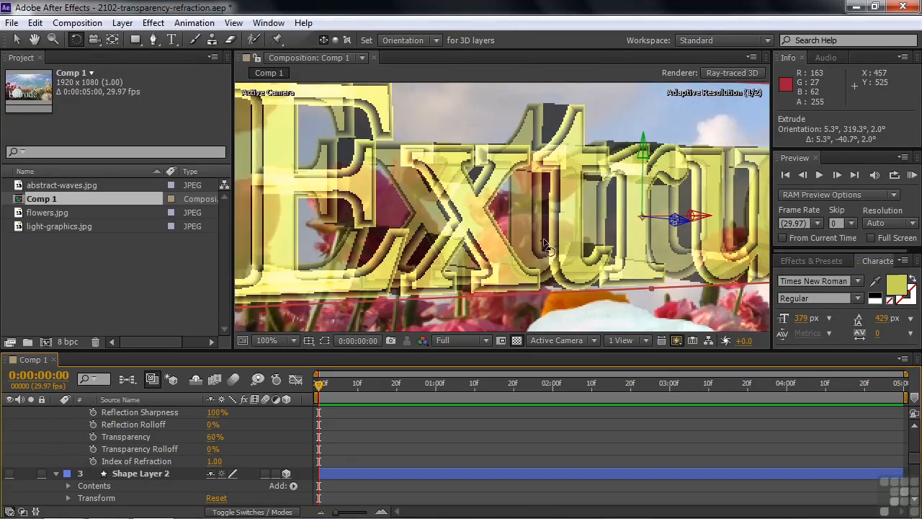
key(v)
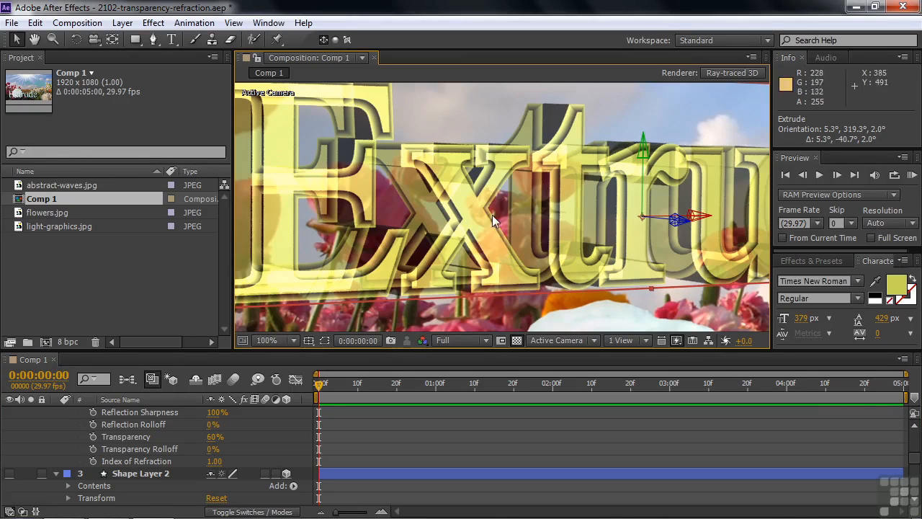
drag(214, 465, 290, 468)
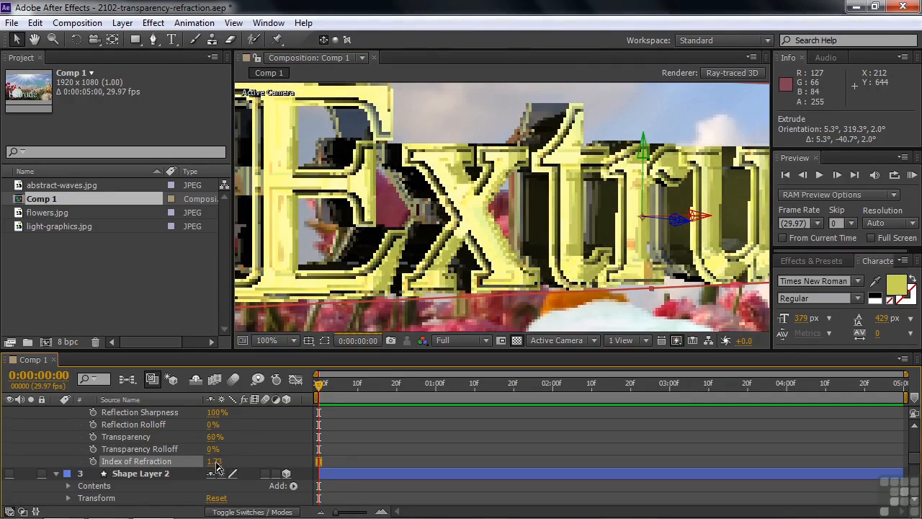
drag(218, 469, 175, 462)
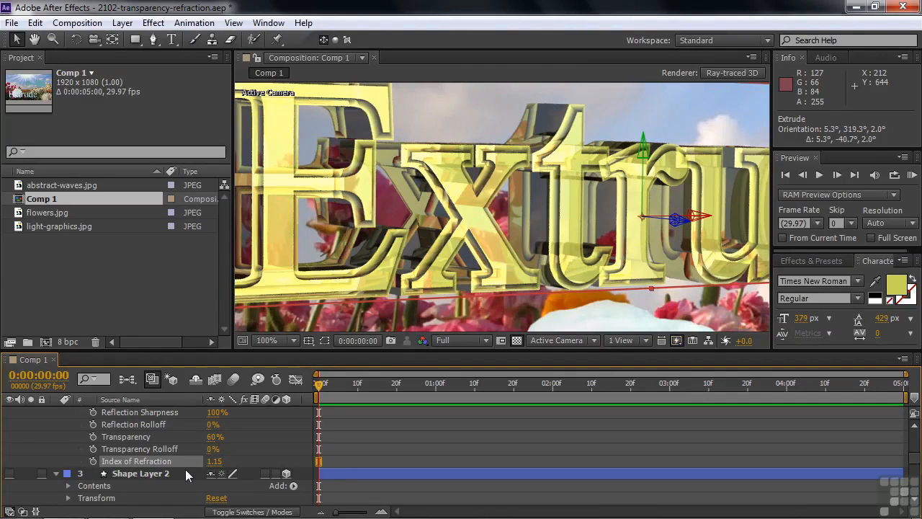